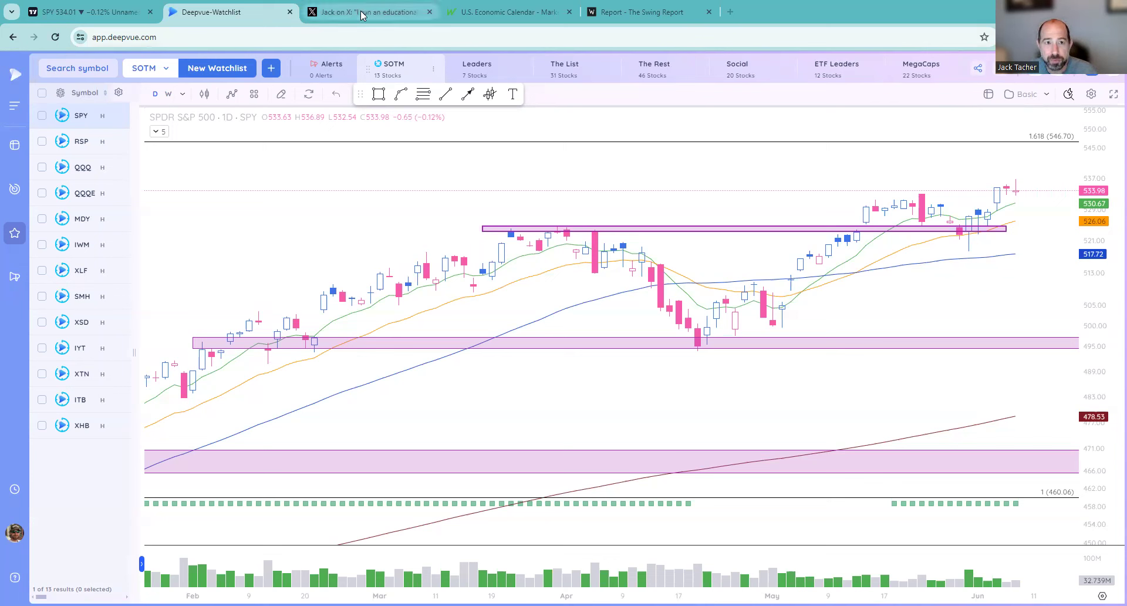
# Step: Bring up the pinned X post advertising the $10-a-month swing-trader subscriber group
pyautogui.moveTo(362, 16)
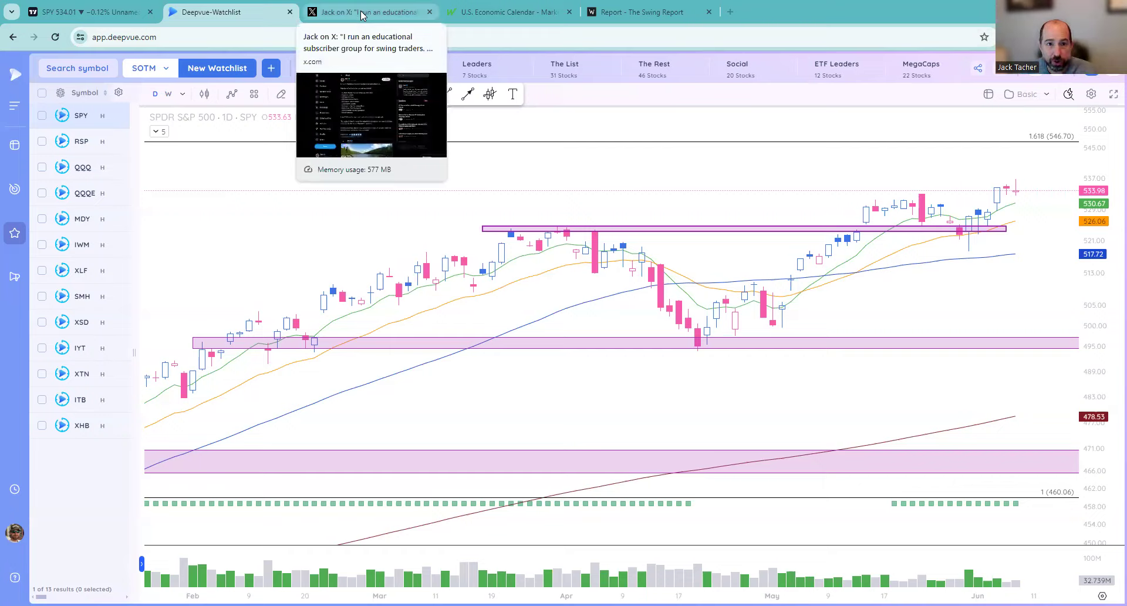
pyautogui.click(362, 16)
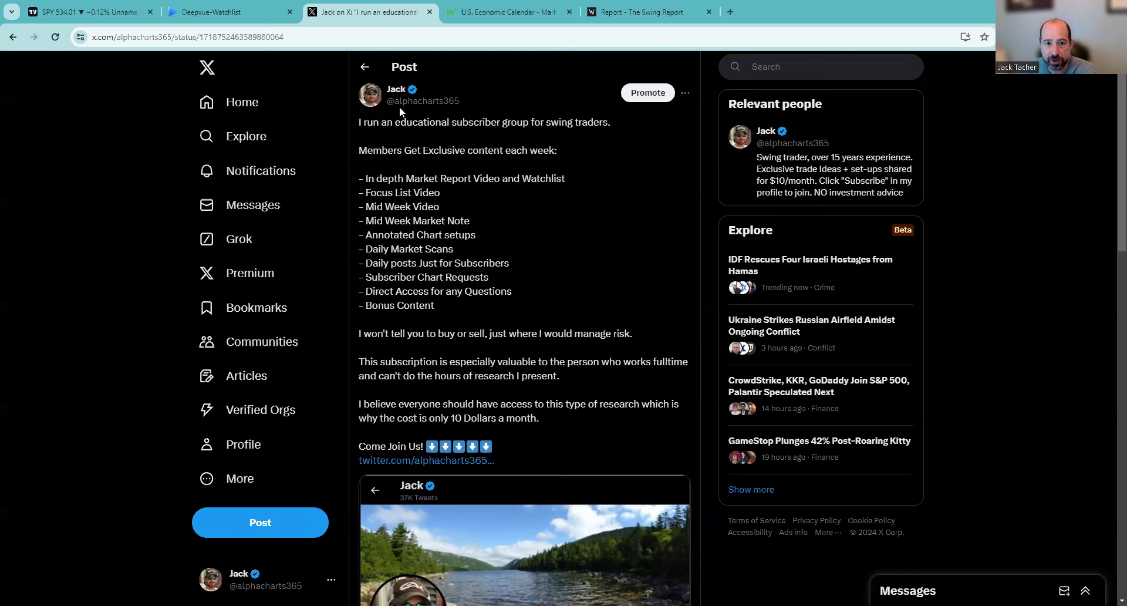
pyautogui.moveTo(453, 106)
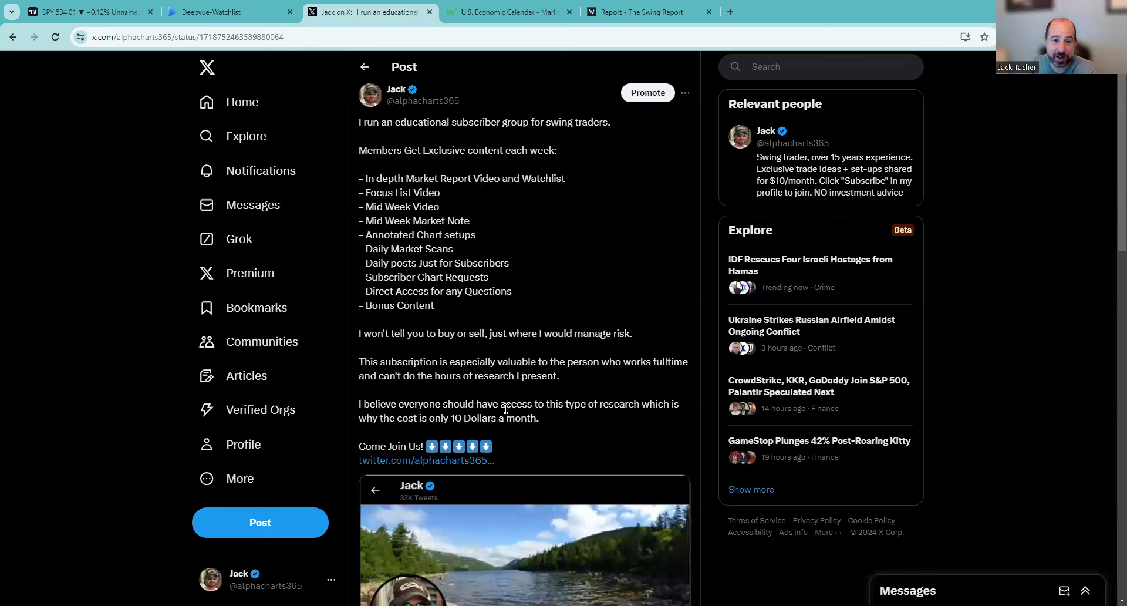
# Step: Scroll through the subscriber-group post down to its 'Come Join Us!' link and back
pyautogui.scroll(-3, 507, 410)
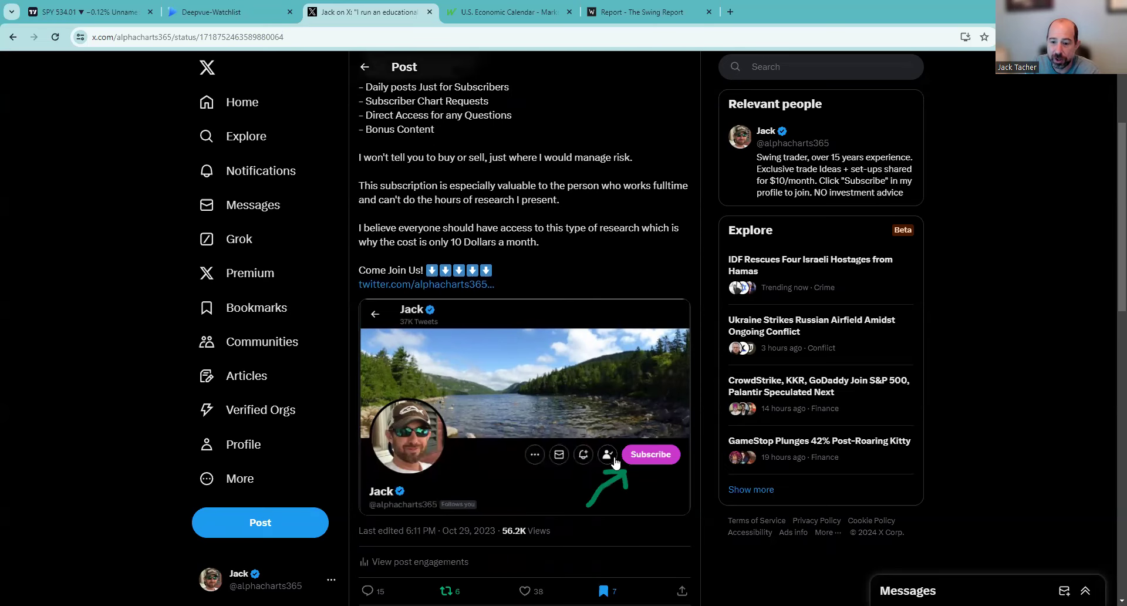
pyautogui.scroll(3, 605, 452)
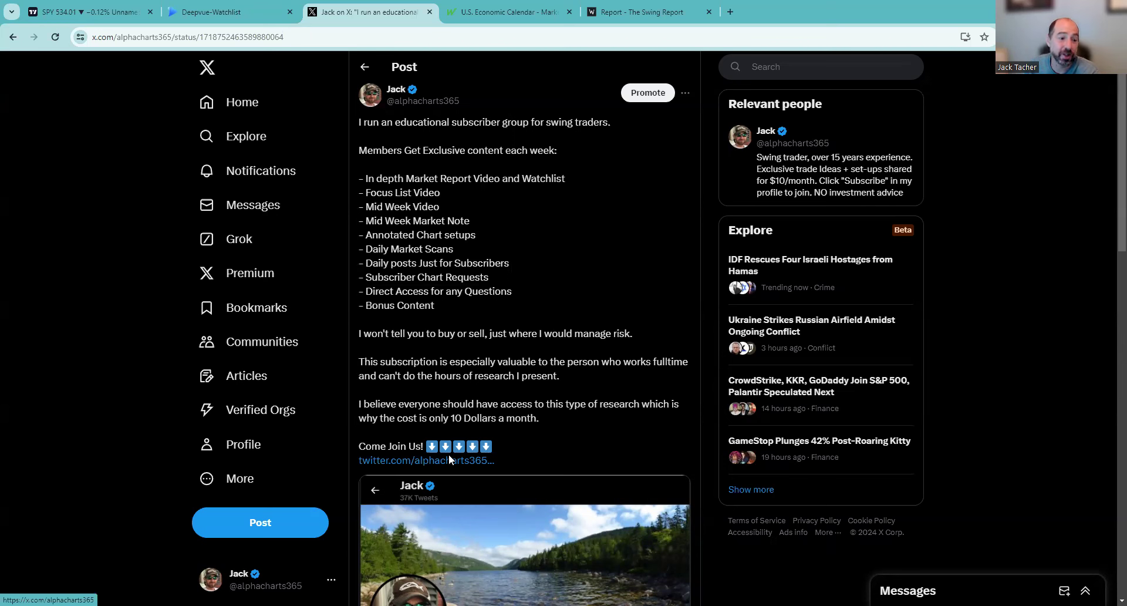
pyautogui.scroll(-2, 535, 418)
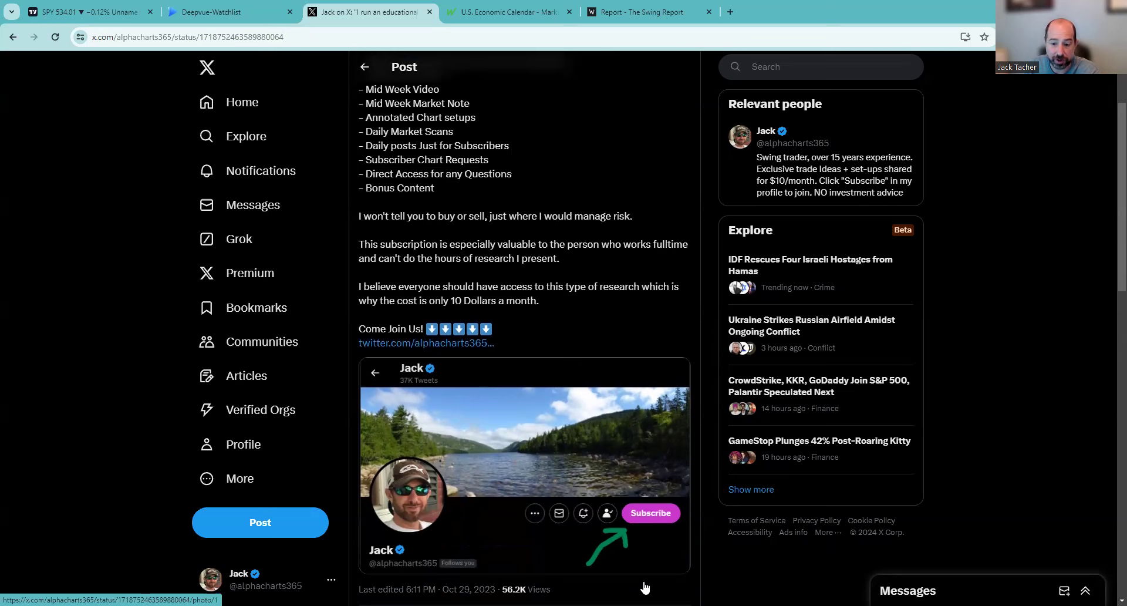
pyautogui.scroll(2, 423, 183)
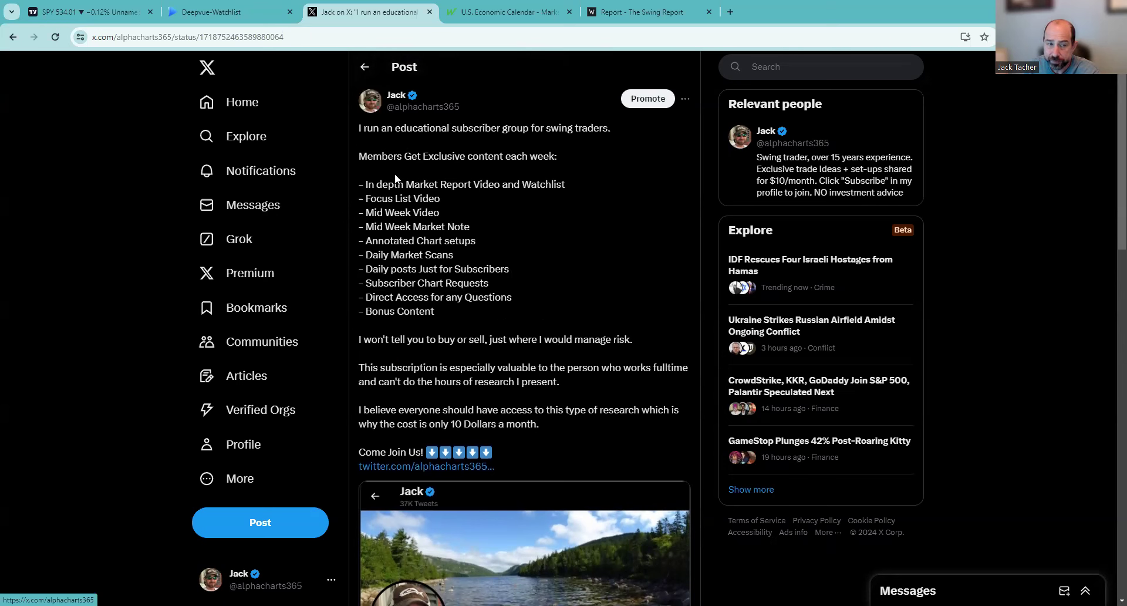
pyautogui.click(223, 12)
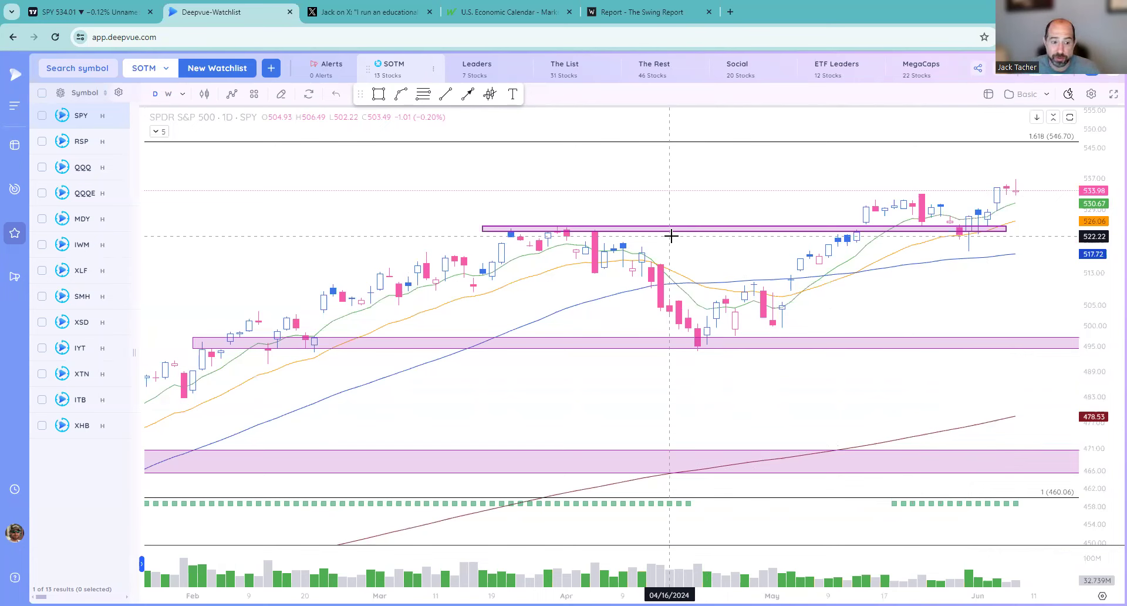
# Step: Show SPY weekly candles zoomed on late 2023 onward and inspect the purple resistance zone
pyautogui.click(167, 95)
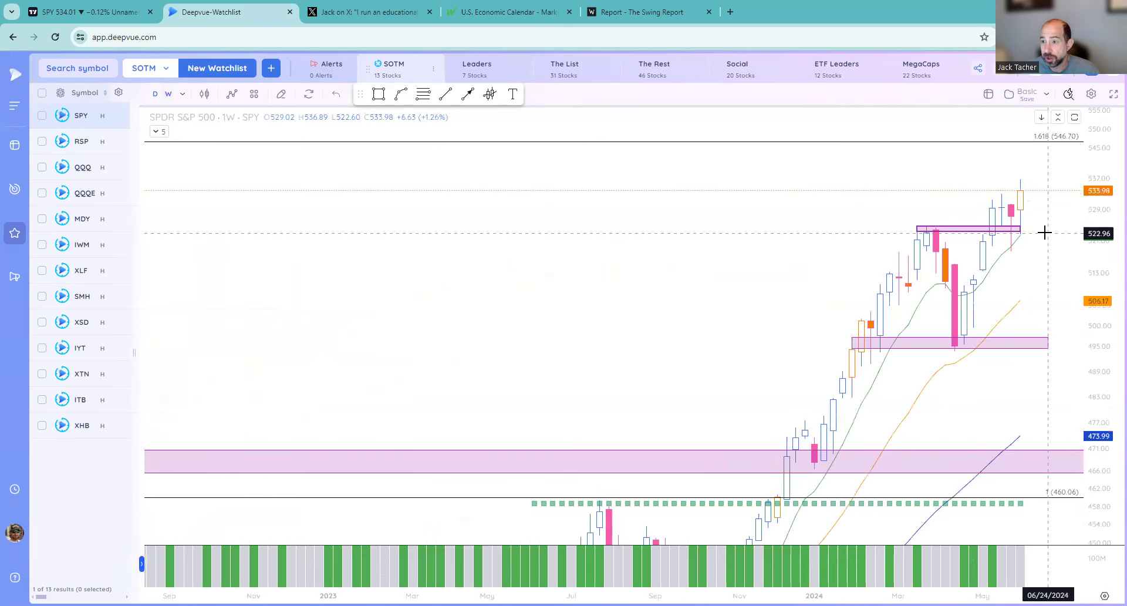
pyautogui.scroll(3, 1040, 237)
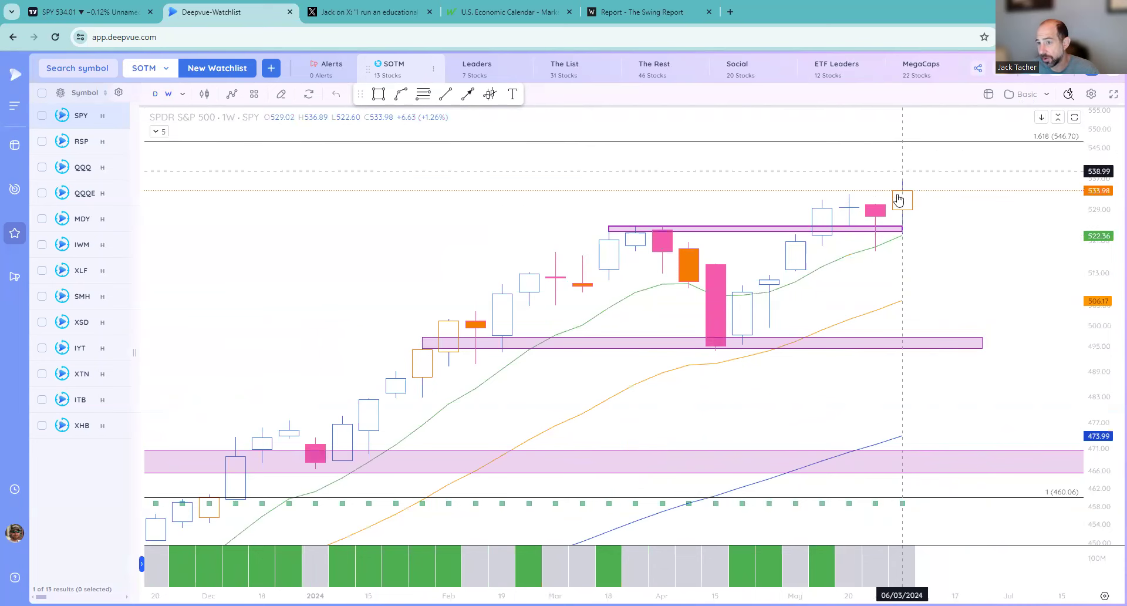
pyautogui.click(893, 229)
pyautogui.click(896, 170)
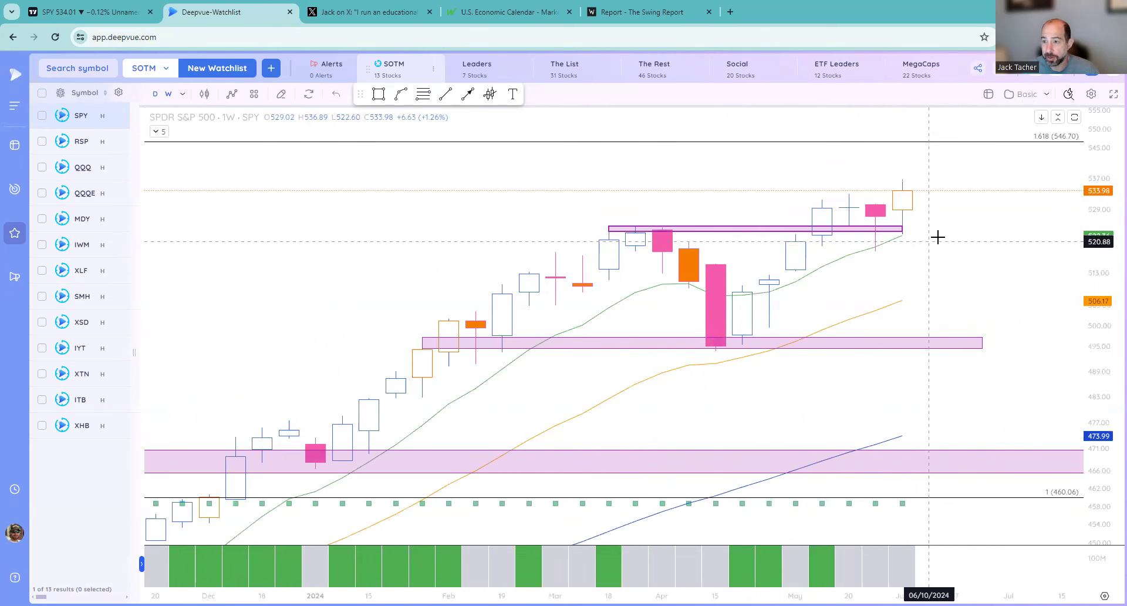
pyautogui.click(903, 228)
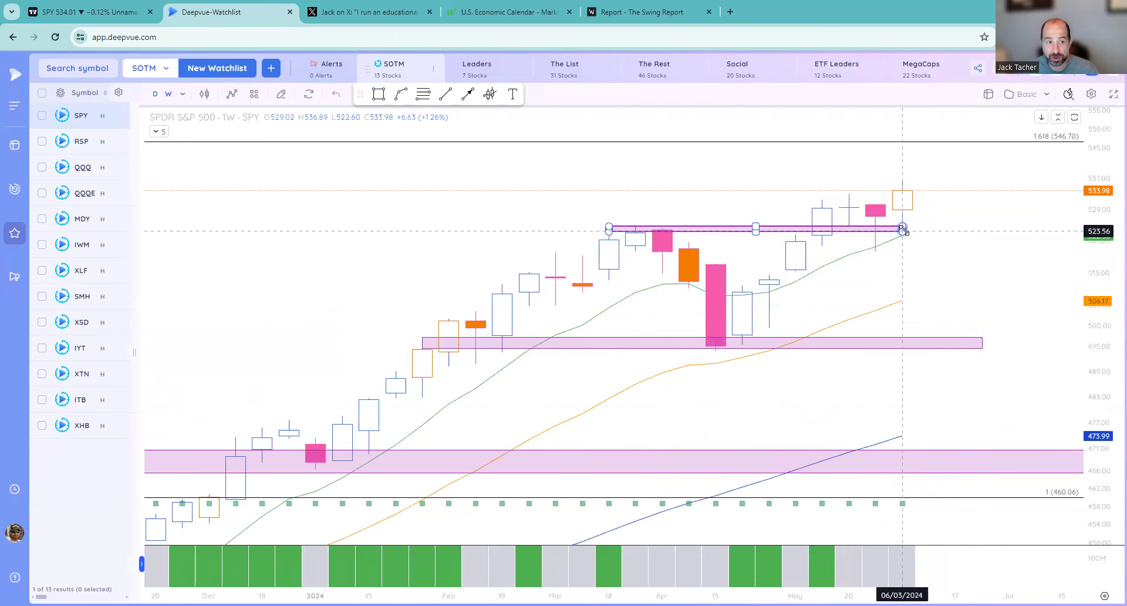
pyautogui.click(923, 230)
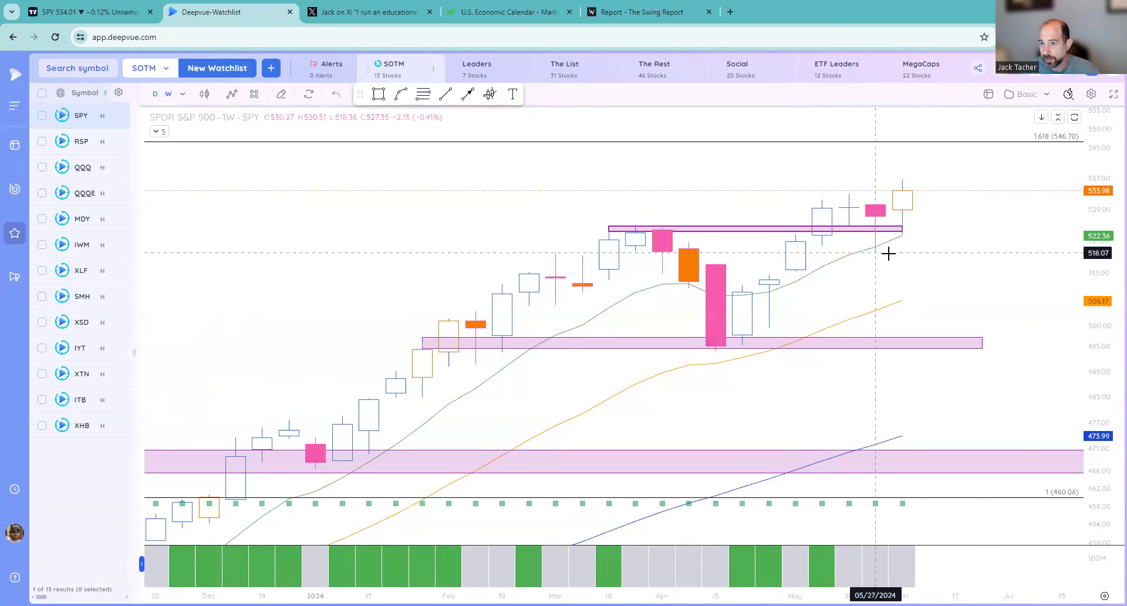
# Step: Load RSP on daily candles and rescale it to show the converging trendlines and 'Double Whoops!' note
pyautogui.click(81, 147)
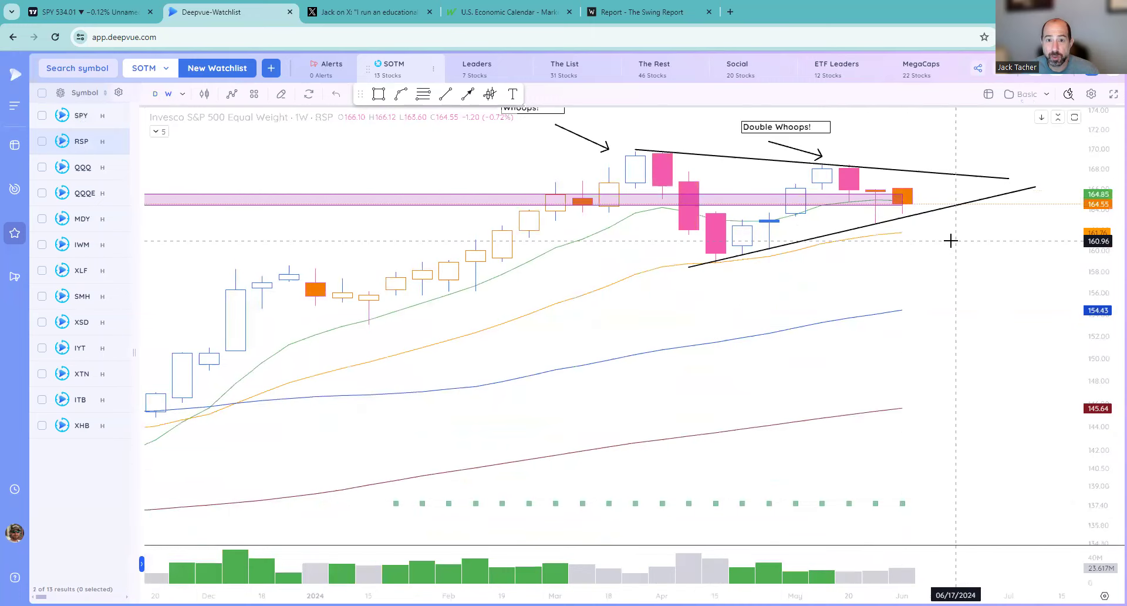
pyautogui.click(81, 117)
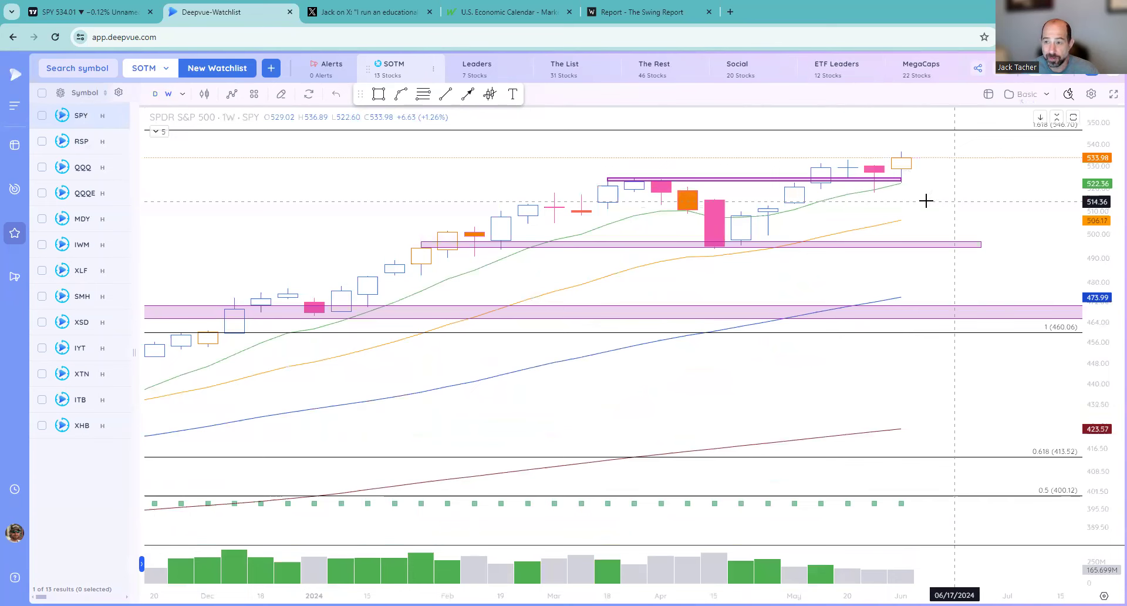
pyautogui.click(79, 148)
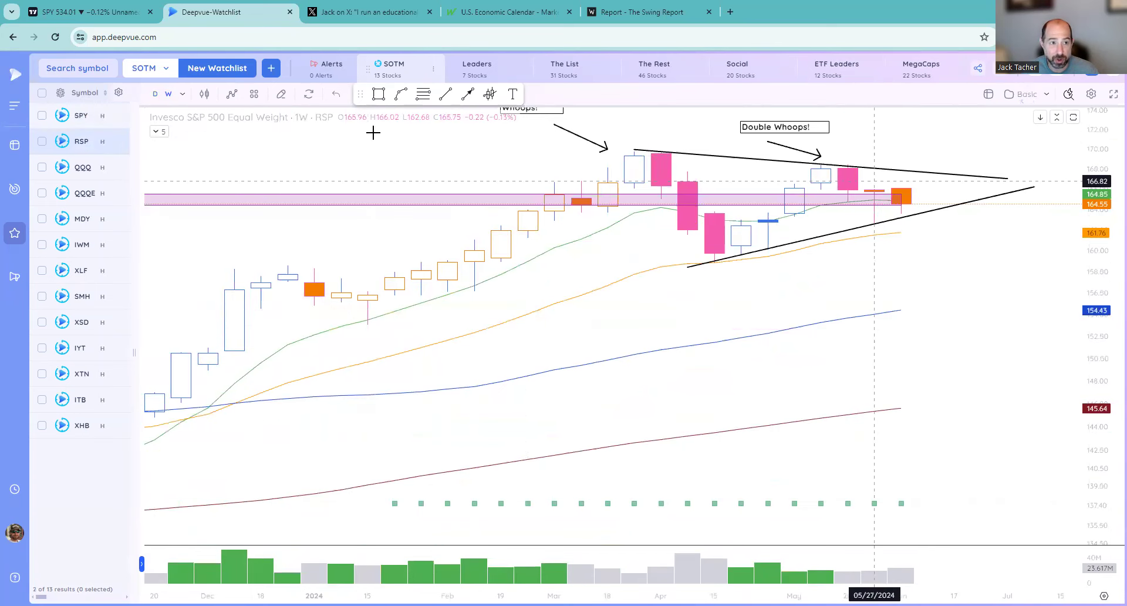
pyautogui.press('d')
pyautogui.scroll(-5, 934, 335)
pyautogui.moveTo(1099, 470); pyautogui.dragTo(1079, 408)
pyautogui.scroll(2, 1002, 349)
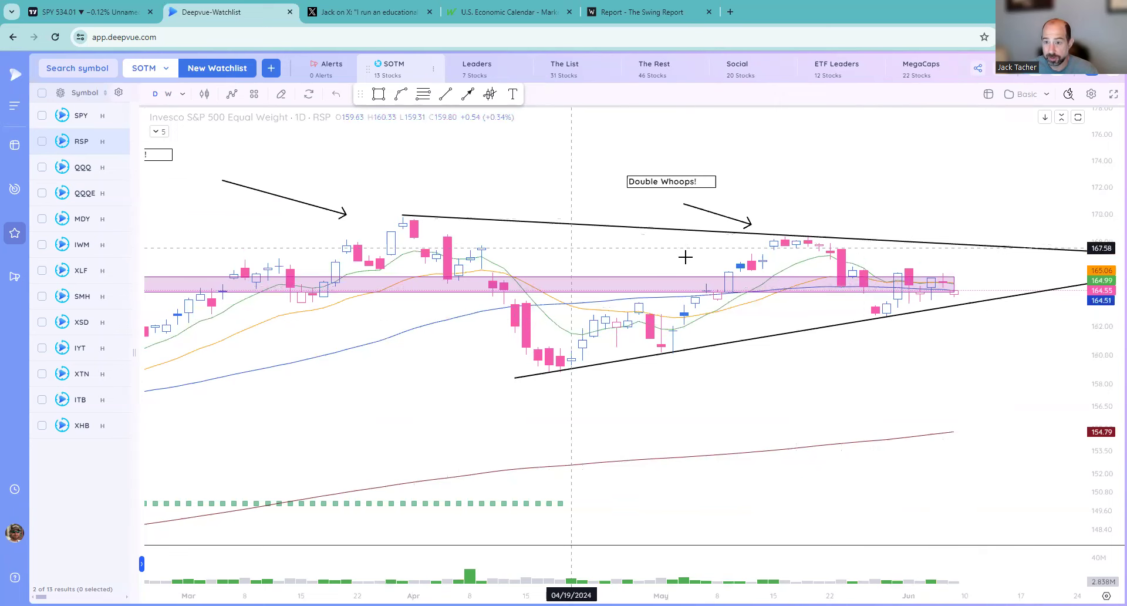
# Step: Zoom out on RSP, select its lower rising trendline, then load the QQQ daily chart
pyautogui.scroll(-2, 676, 241)
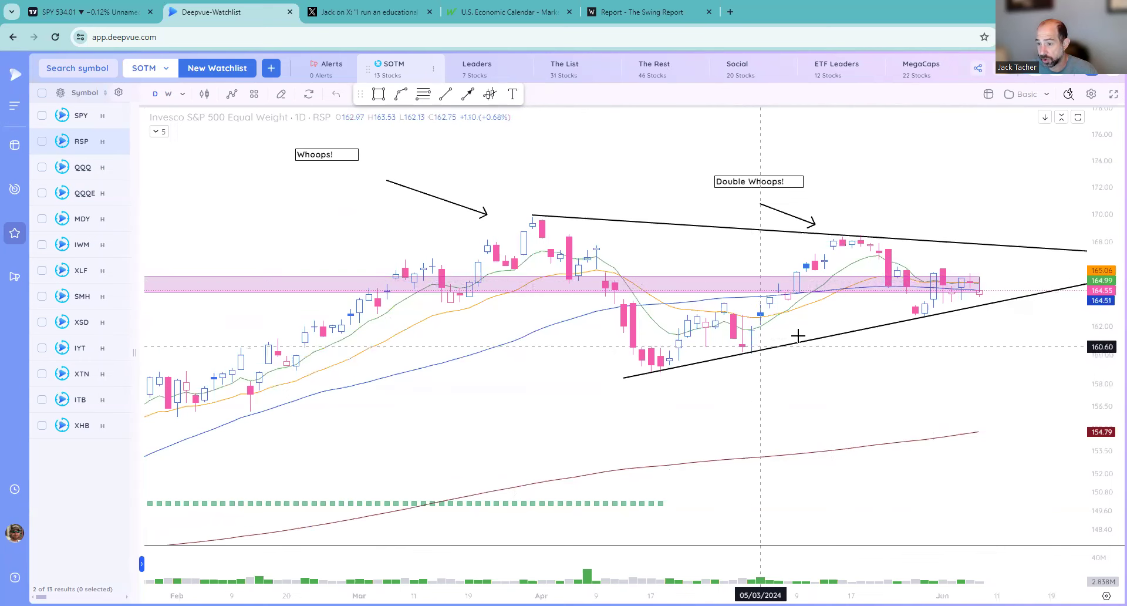
pyautogui.click(922, 323)
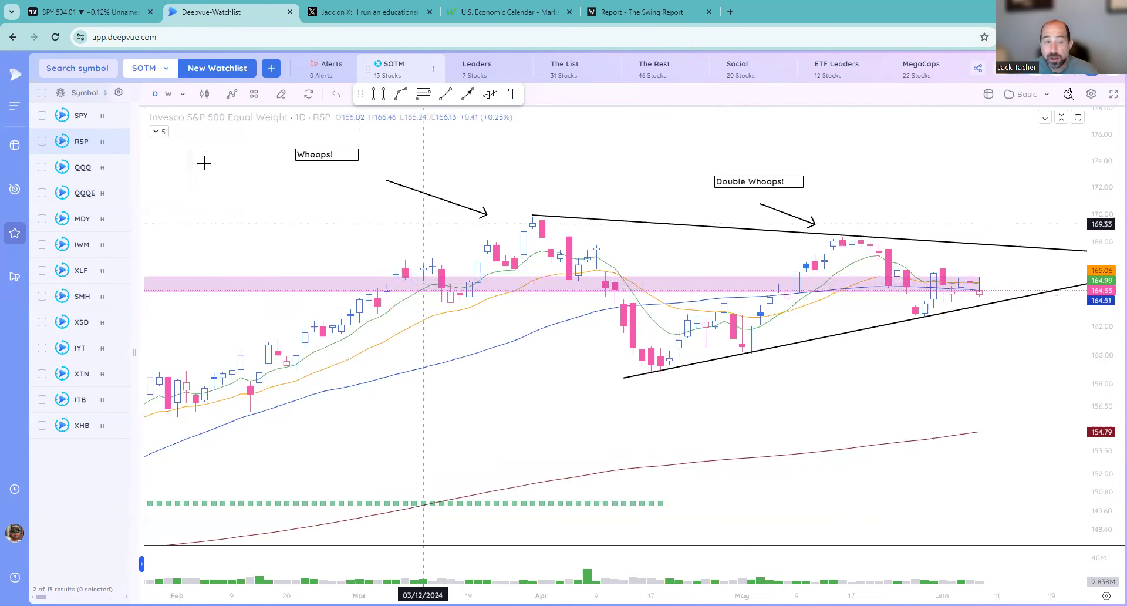
pyautogui.click(80, 168)
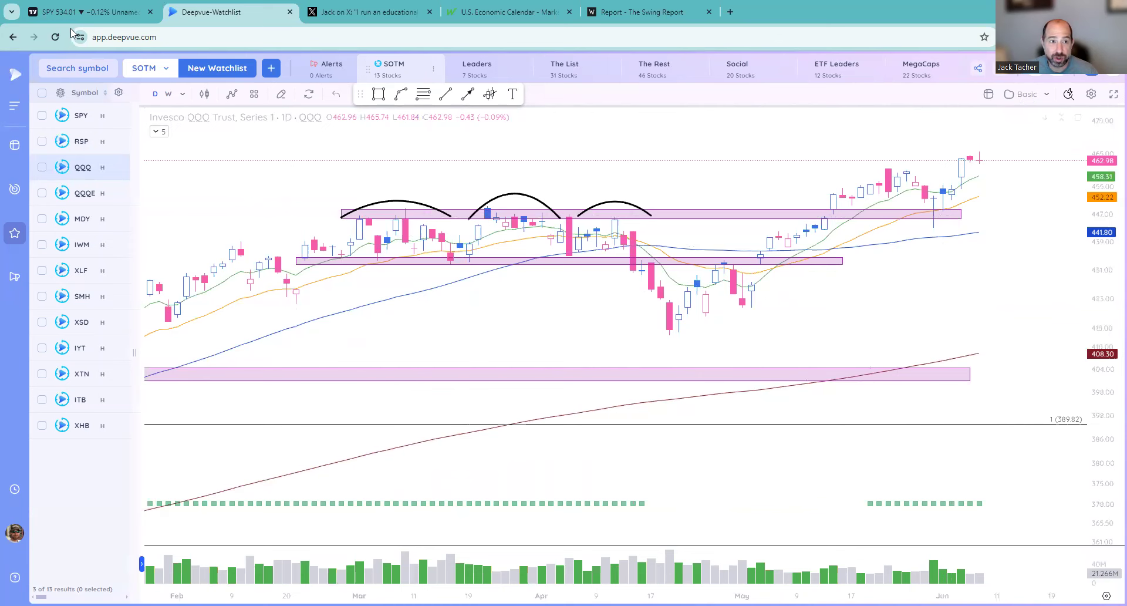
# Step: View QQQ weekly candles zoomed in, then load the QQQE weekly chart
pyautogui.click(169, 94)
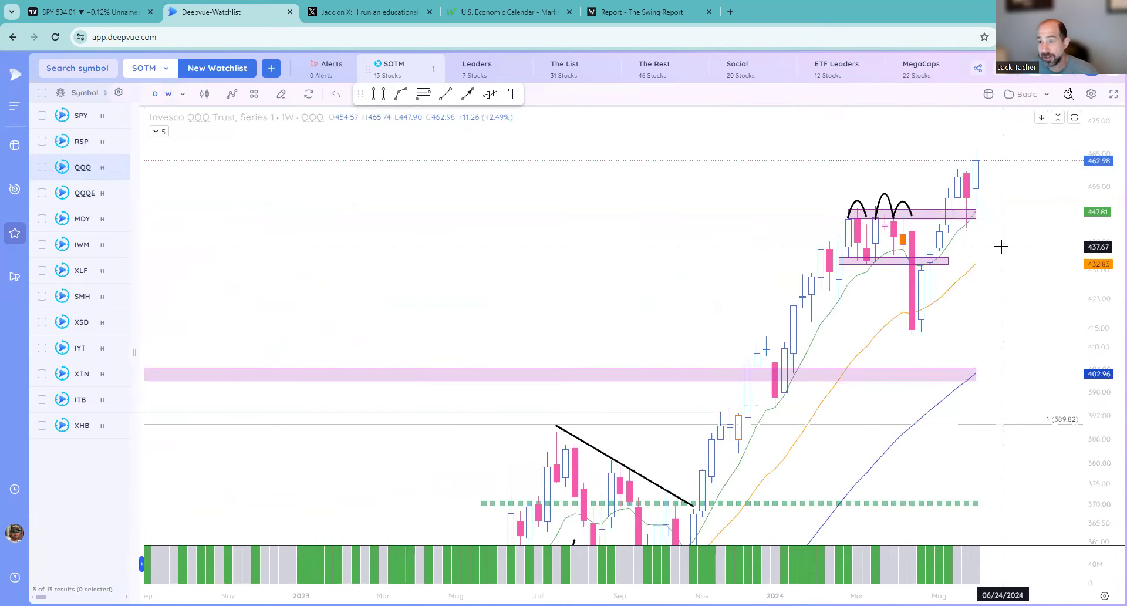
pyautogui.scroll(3, 989, 302)
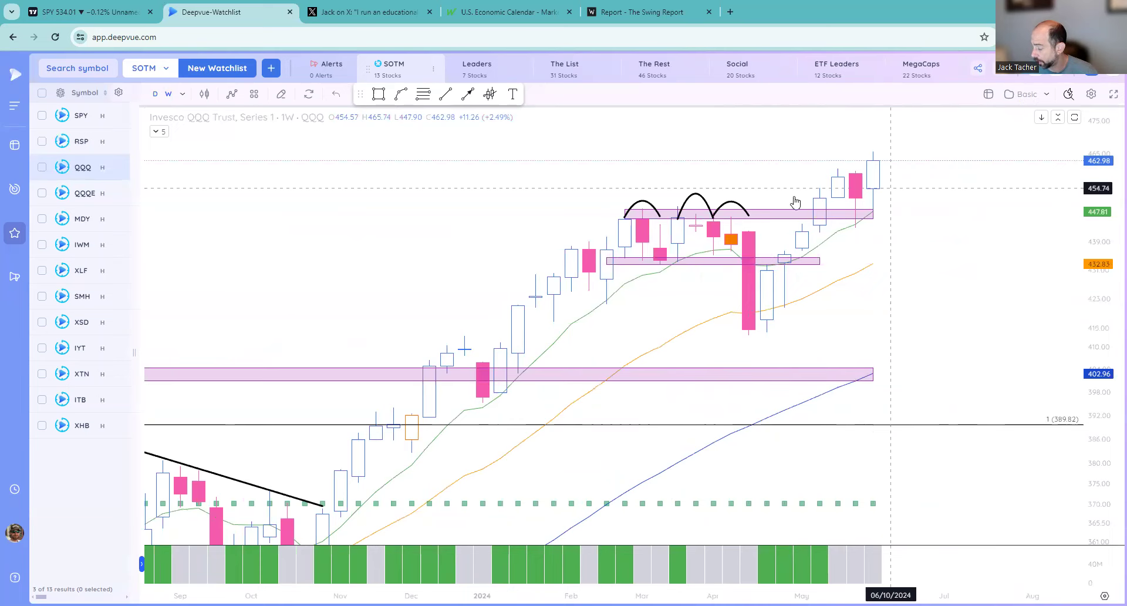
pyautogui.click(88, 202)
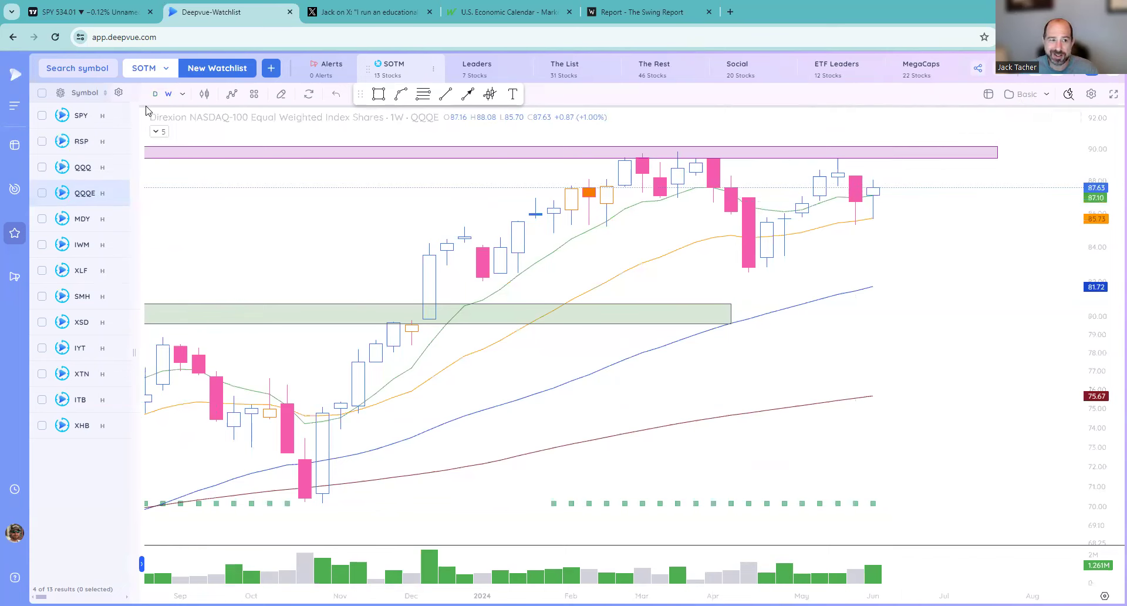
# Step: Keep QQQE on weekly, recenter and zoom in, and inspect the pink 90.25 resistance band
pyautogui.click(155, 94)
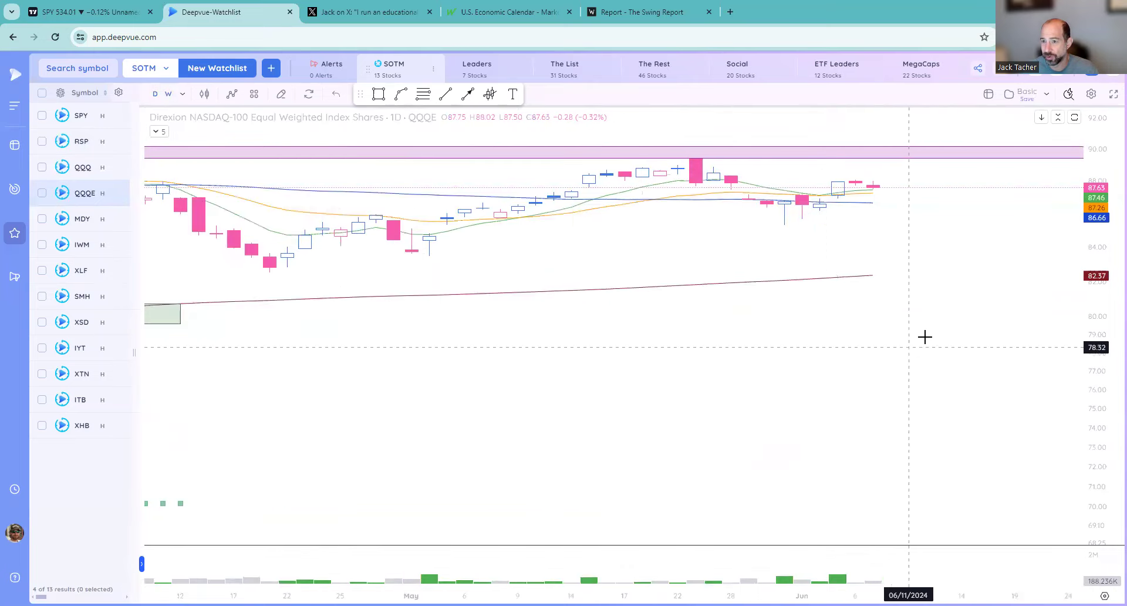
pyautogui.scroll(-4, 932, 335)
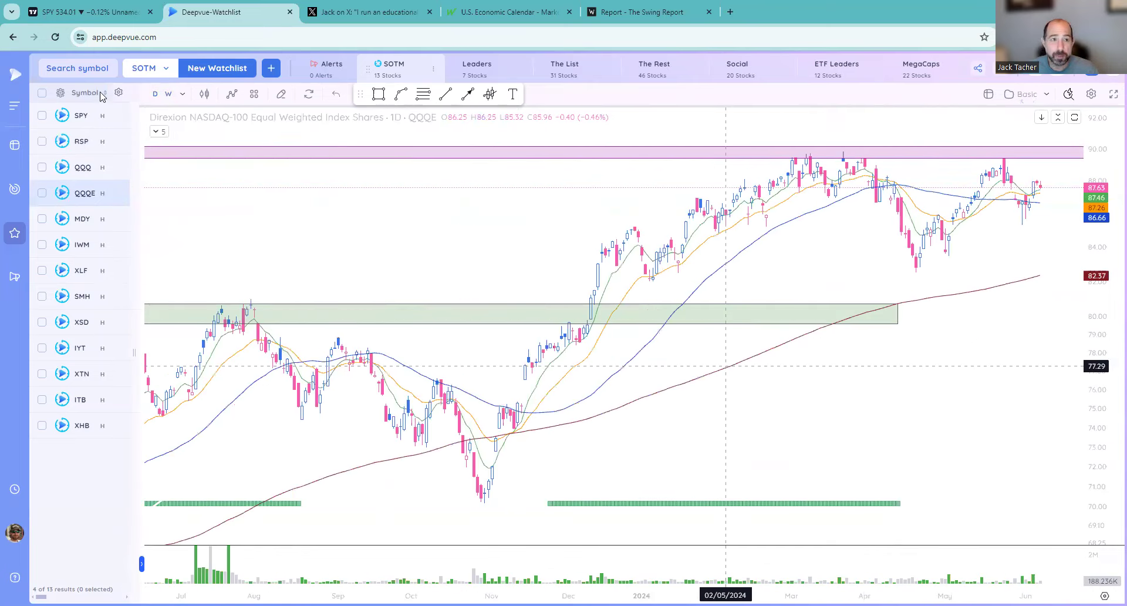
pyautogui.click(168, 94)
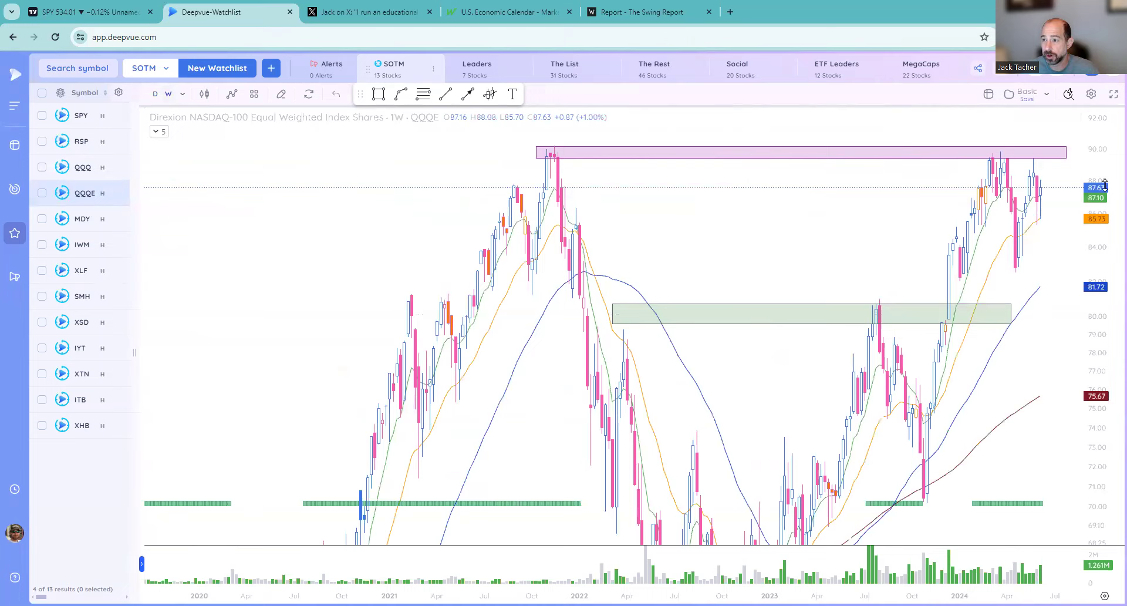
pyautogui.moveTo(991, 427); pyautogui.dragTo(991, 368)
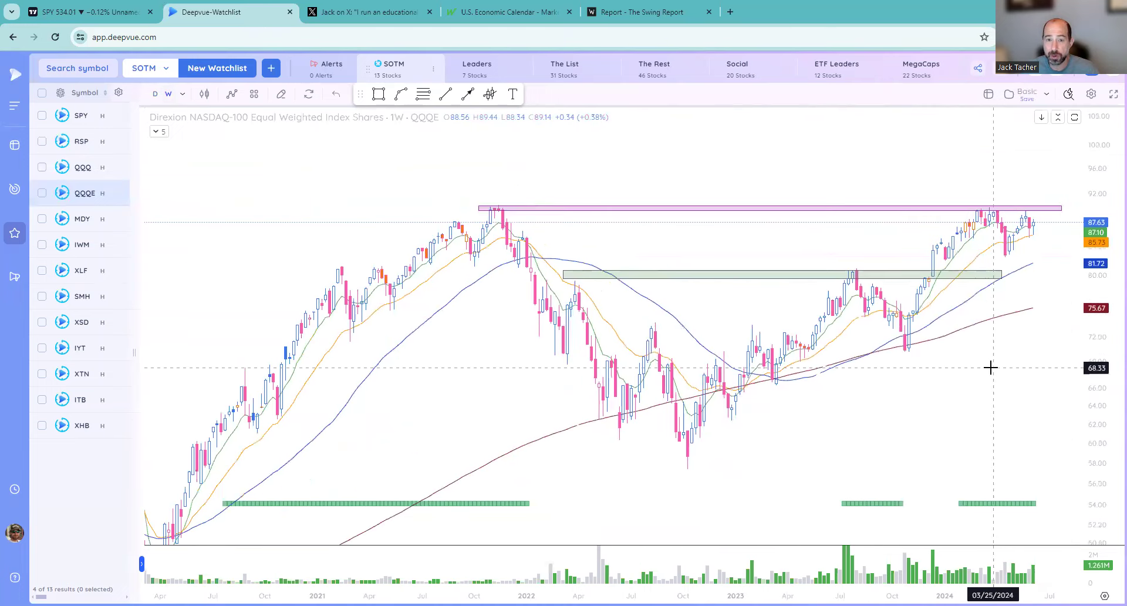
pyautogui.scroll(2, 991, 368)
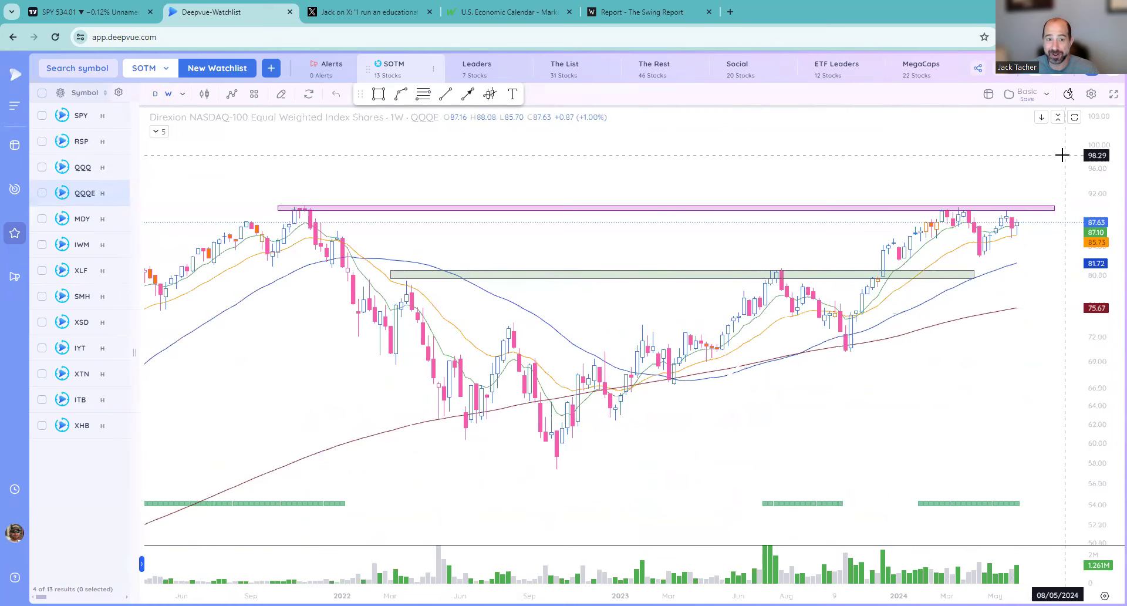
pyautogui.click(418, 208)
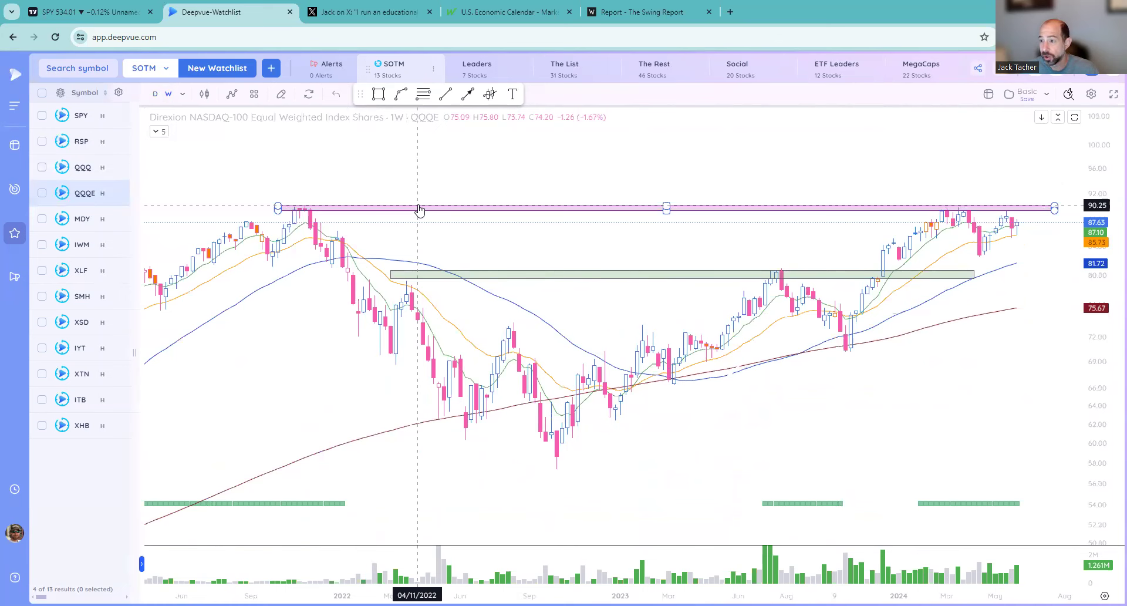
pyautogui.click(996, 219)
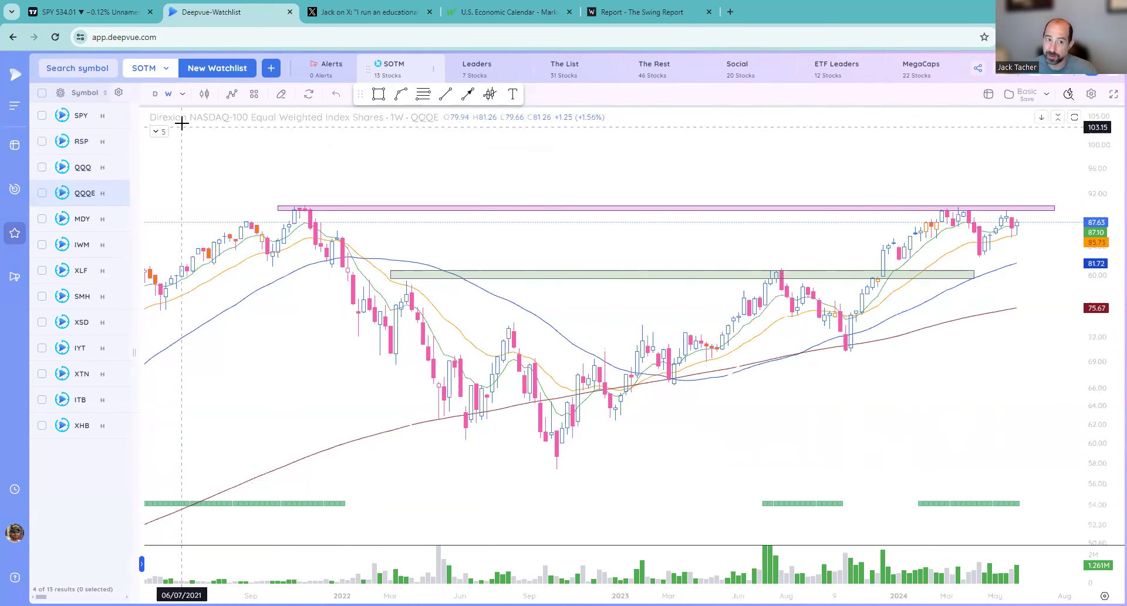
# Step: Switch QQQE to daily, shift the view, then load the MDY MidCap 400 chart
pyautogui.click(155, 94)
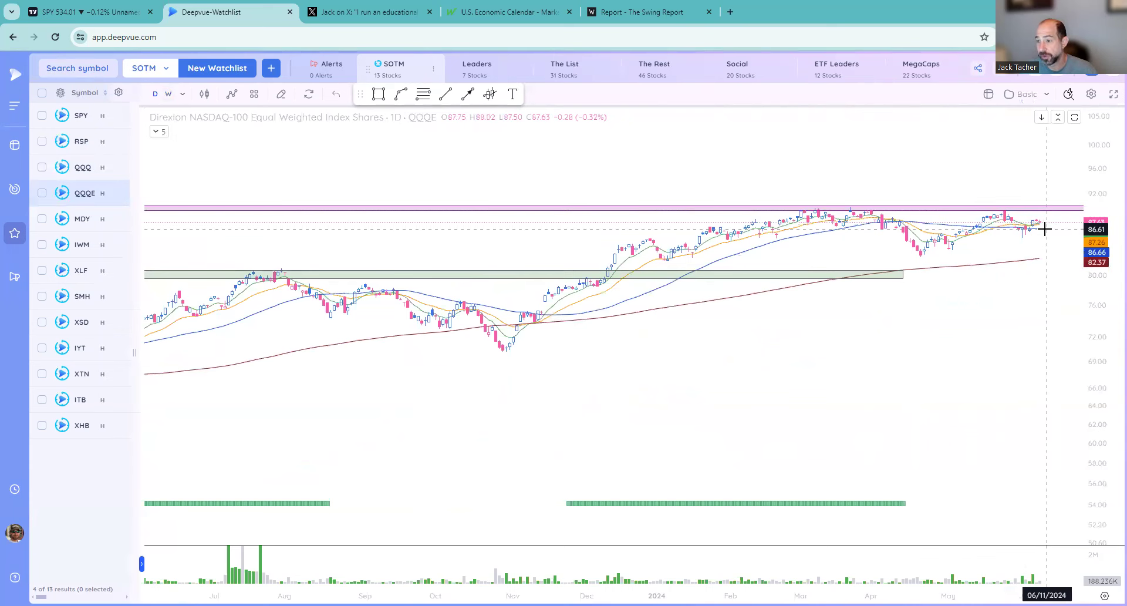
pyautogui.moveTo(1045, 229); pyautogui.dragTo(1040, 302)
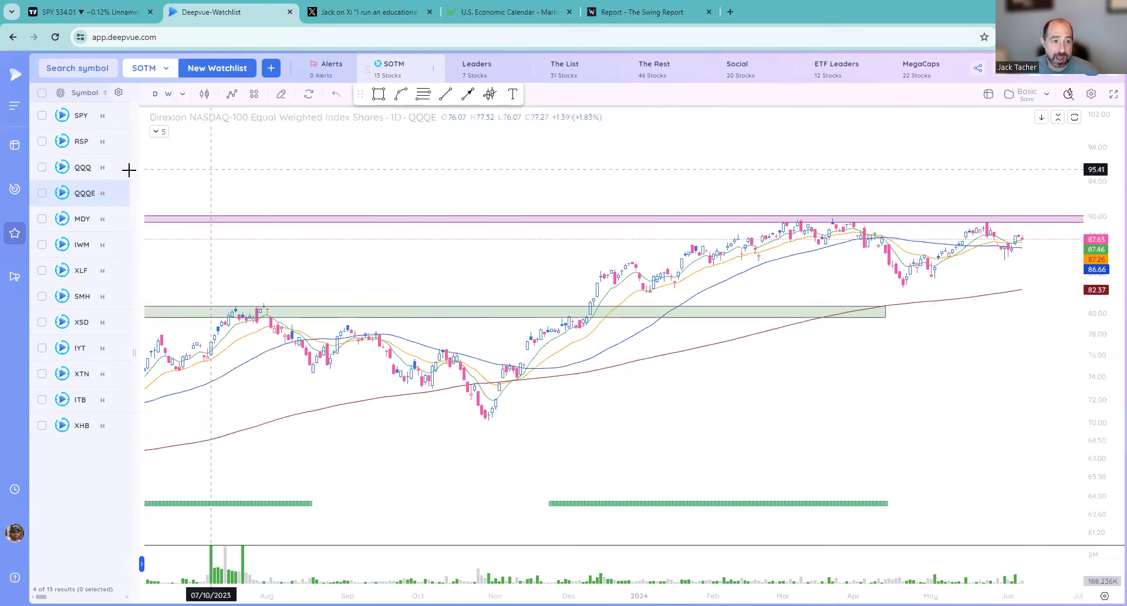
pyautogui.click(82, 221)
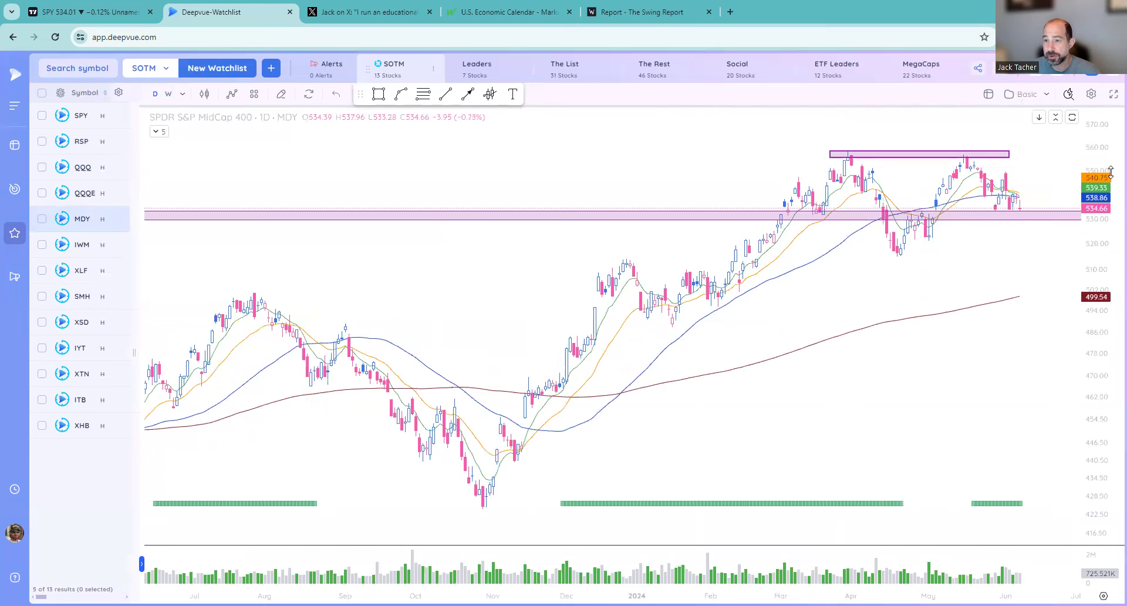
# Step: Zoom out on MDY daily and select the pink support band near the 2021 high
pyautogui.scroll(-3, 939, 252)
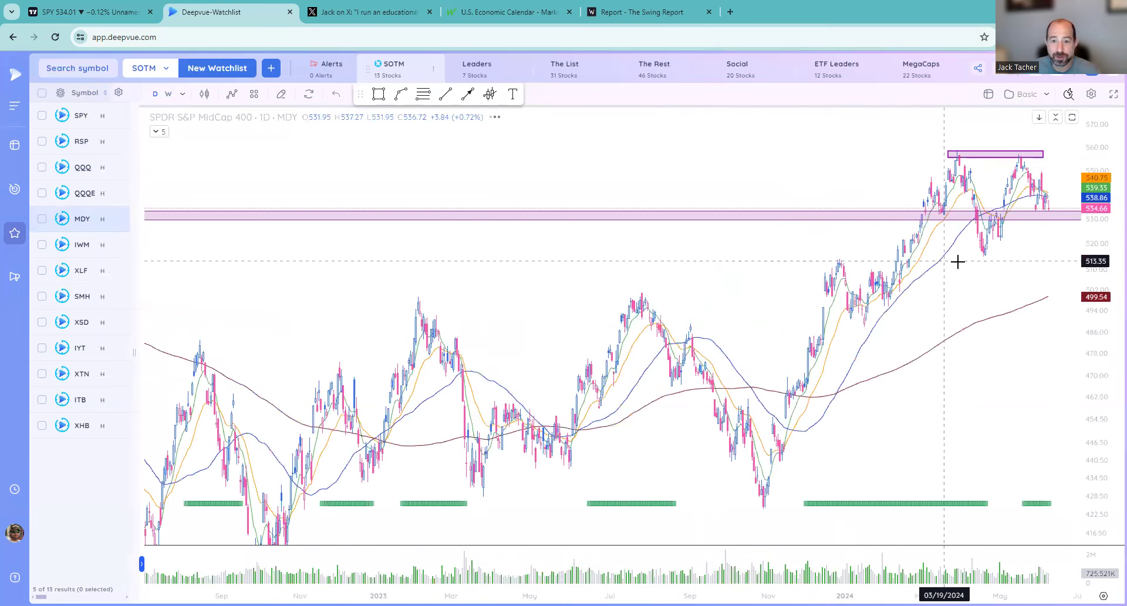
pyautogui.scroll(-4, 963, 262)
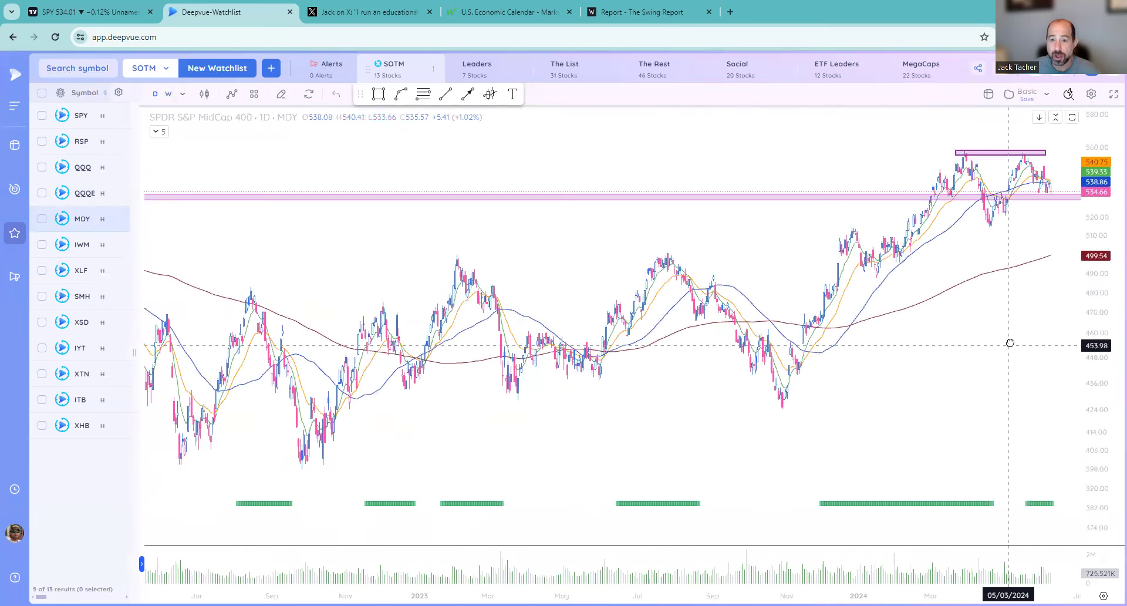
pyautogui.scroll(-2, 1010, 341)
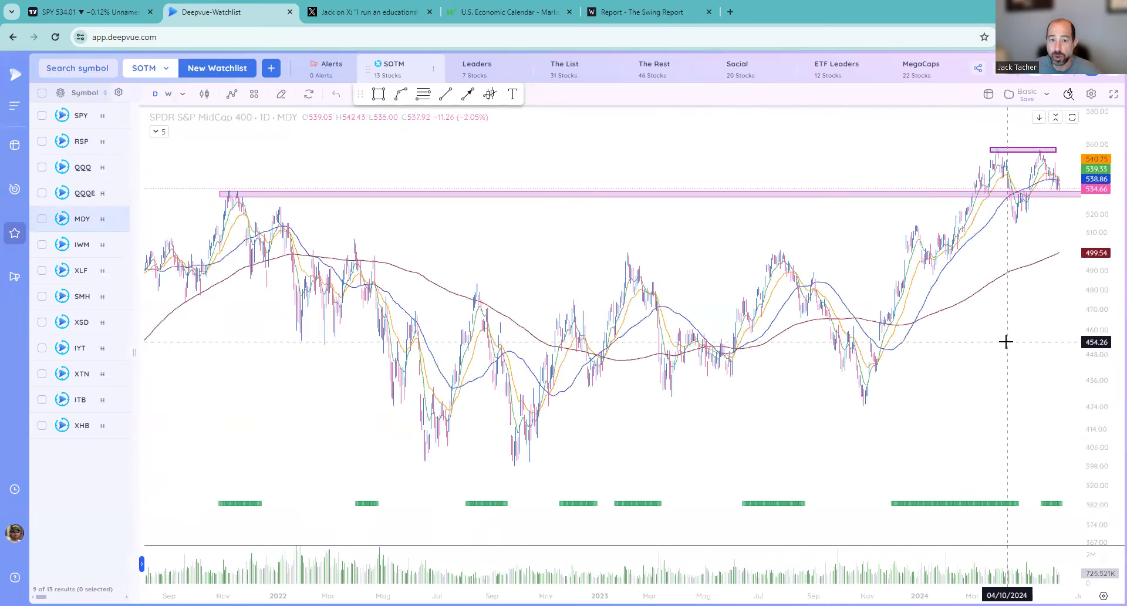
pyautogui.click(236, 197)
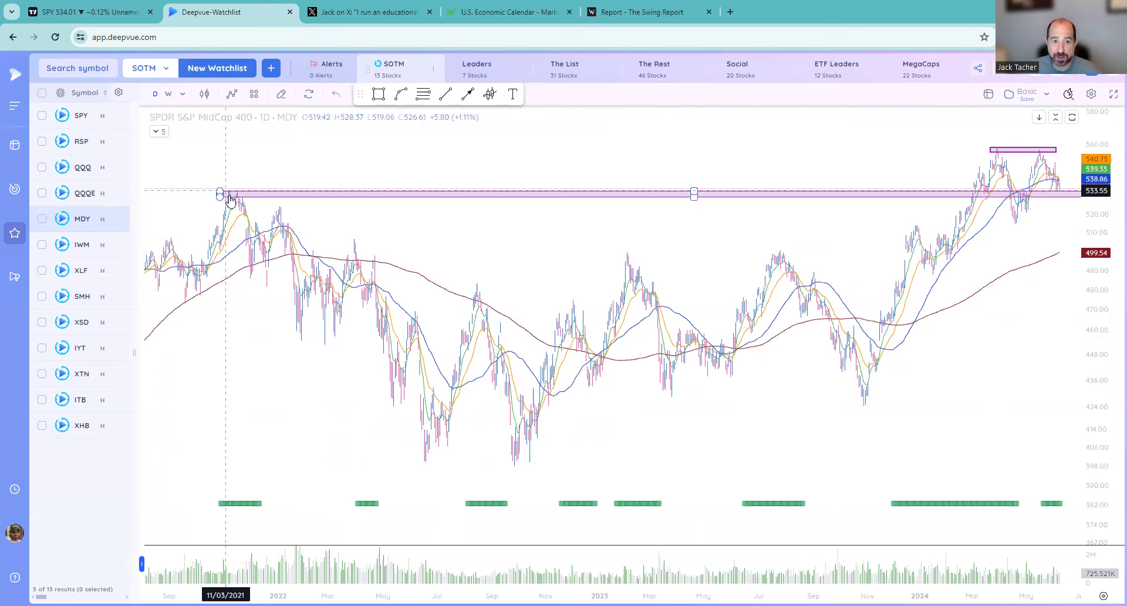
# Step: Zoom back in and stretch the price axis to enlarge the February–June 2024 candles
pyautogui.scroll(6, 1002, 231)
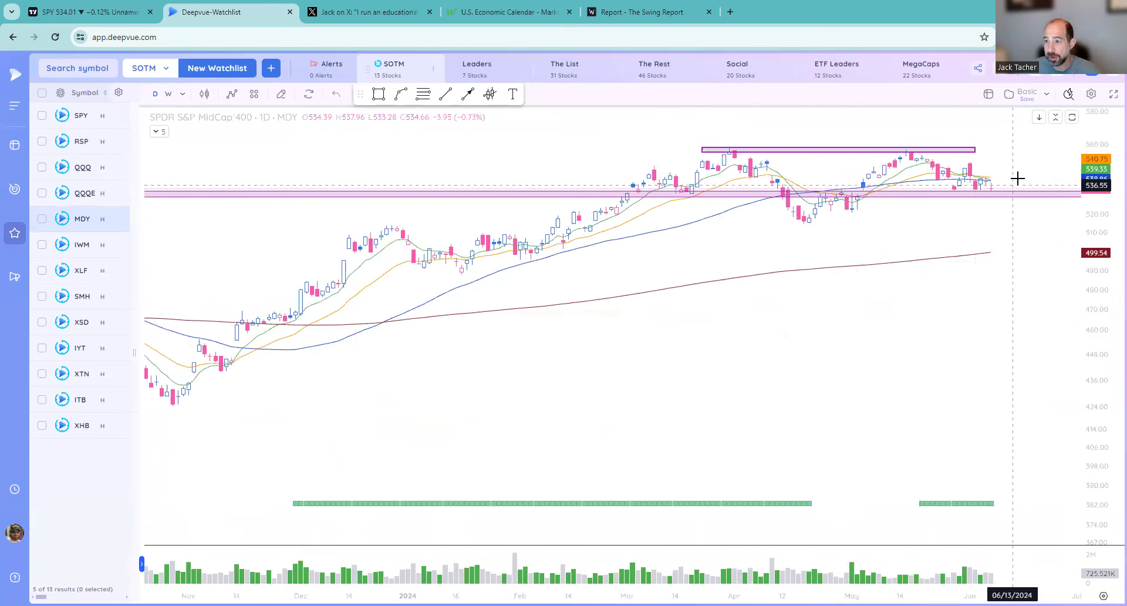
pyautogui.moveTo(1022, 237); pyautogui.dragTo(1024, 328)
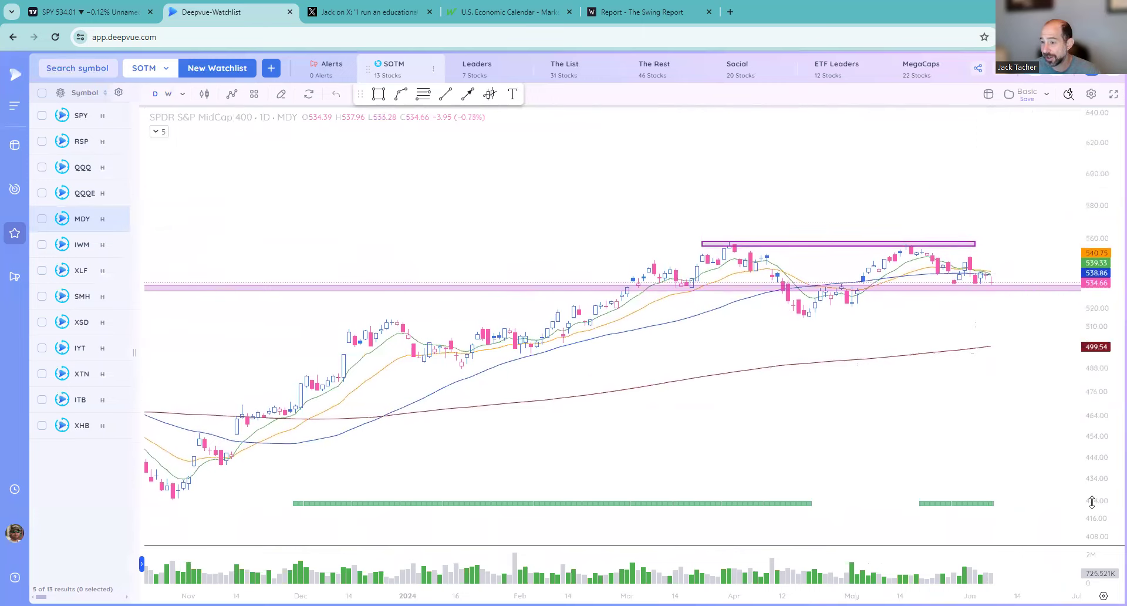
pyautogui.moveTo(1094, 499); pyautogui.dragTo(1076, 353)
pyautogui.scroll(3, 1034, 352)
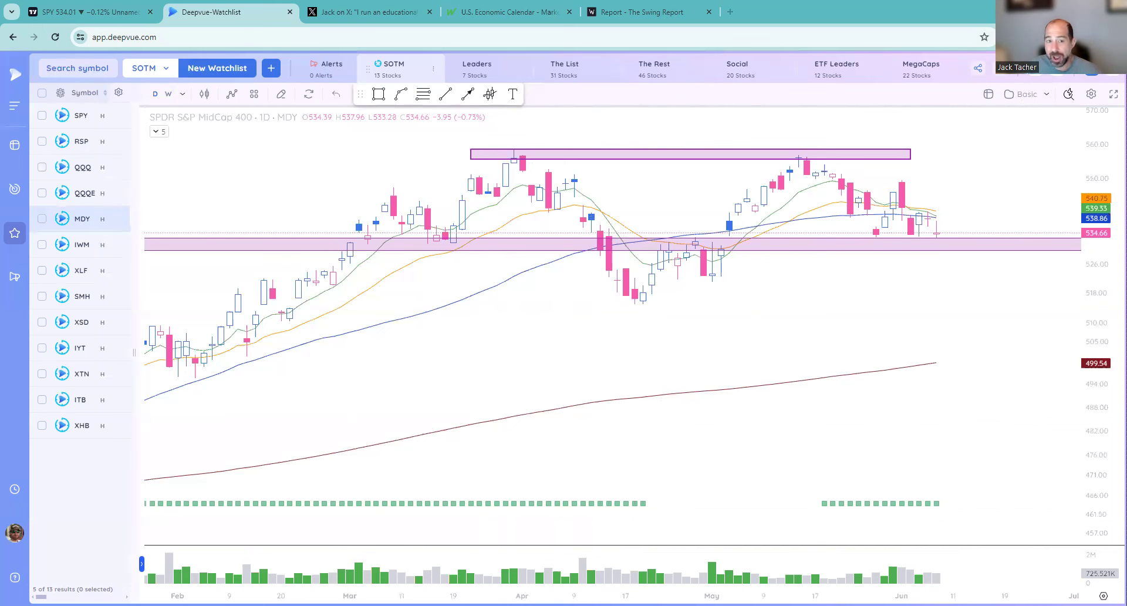
# Step: Zoom the MDY daily chart out, then slightly back in, keeping 534.66 above the support band in view
pyautogui.scroll(-2, 383, 370)
pyautogui.scroll(-2, 576, 241)
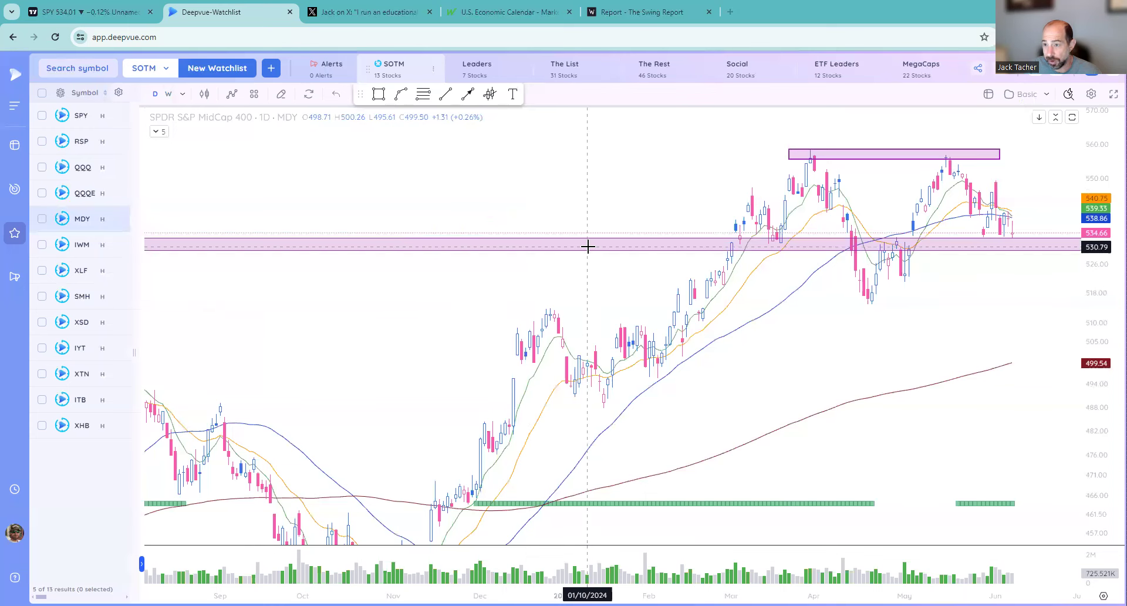
pyautogui.scroll(1, 675, 241)
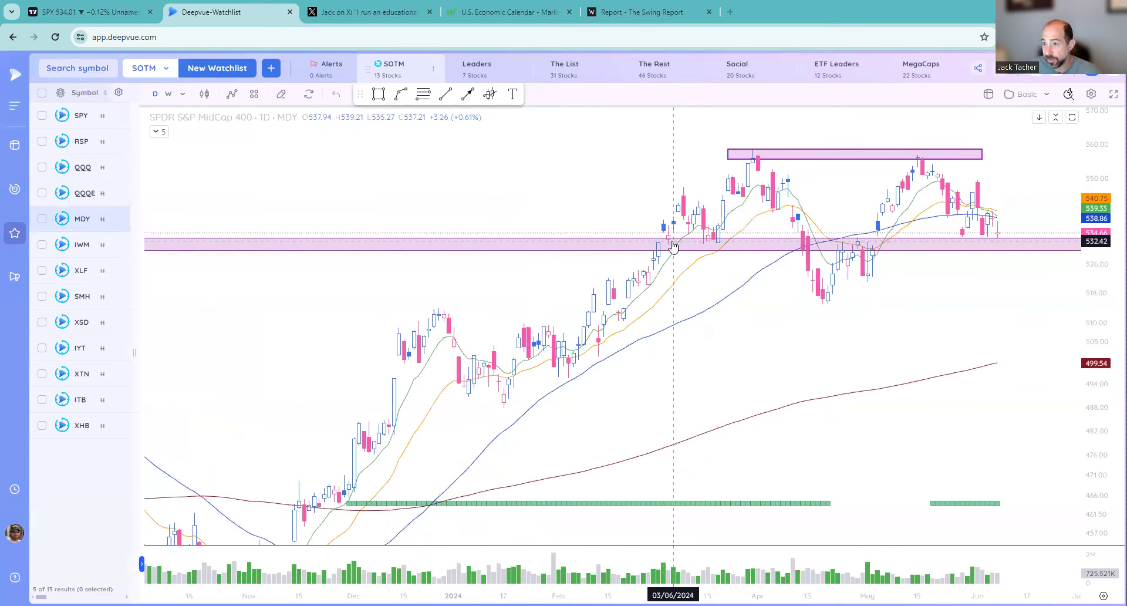
pyautogui.scroll(1, 793, 232)
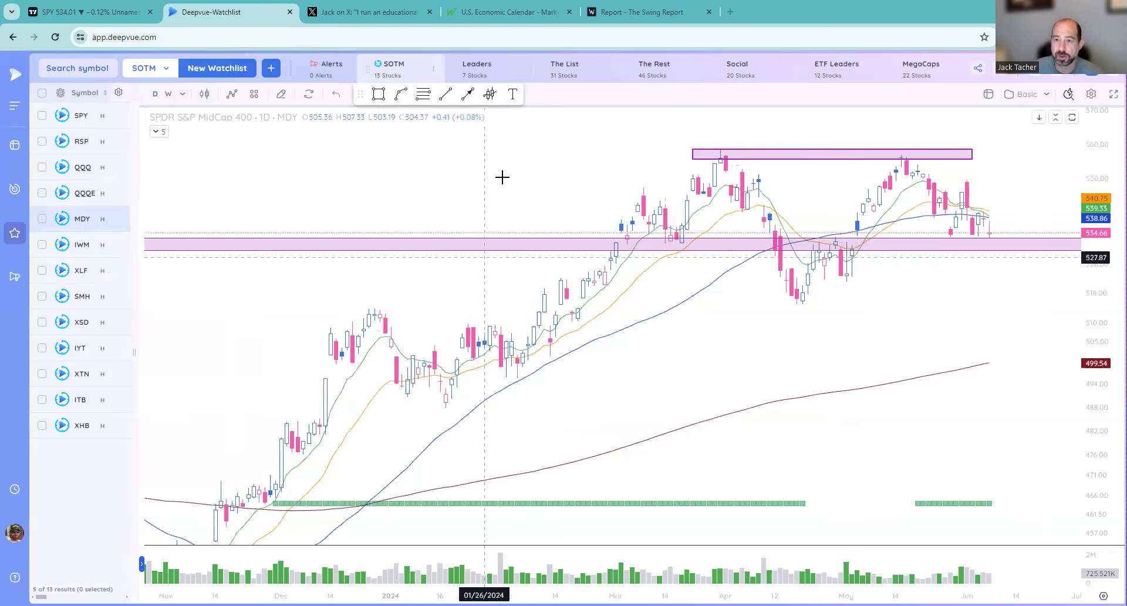
# Step: Glance at IWM, then view MDY on weekly bars
pyautogui.click(82, 245)
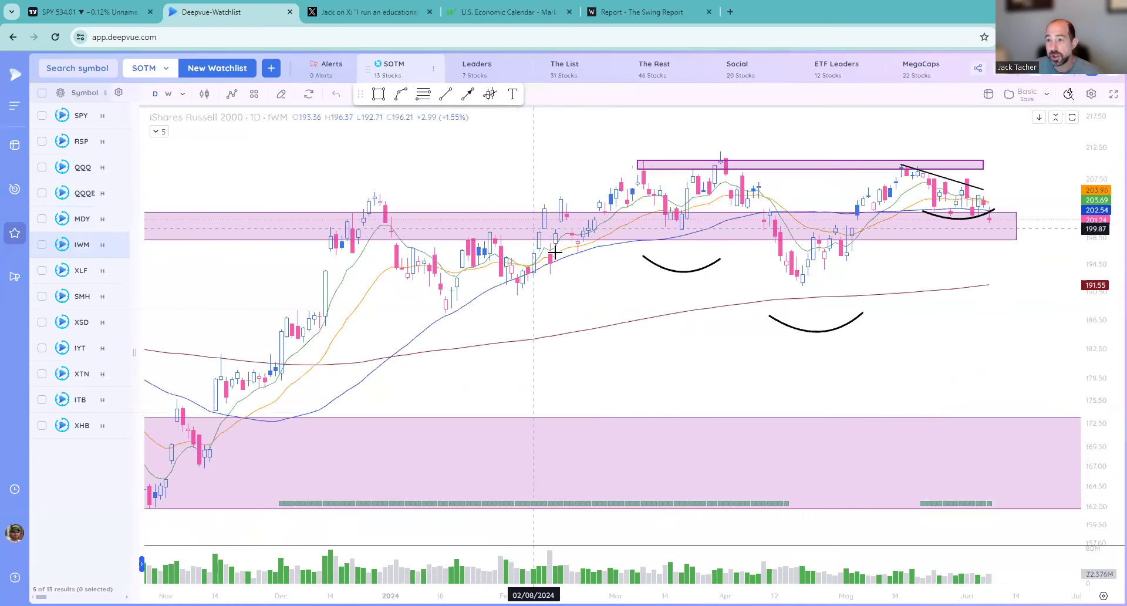
pyautogui.click(72, 222)
pyautogui.press('w')
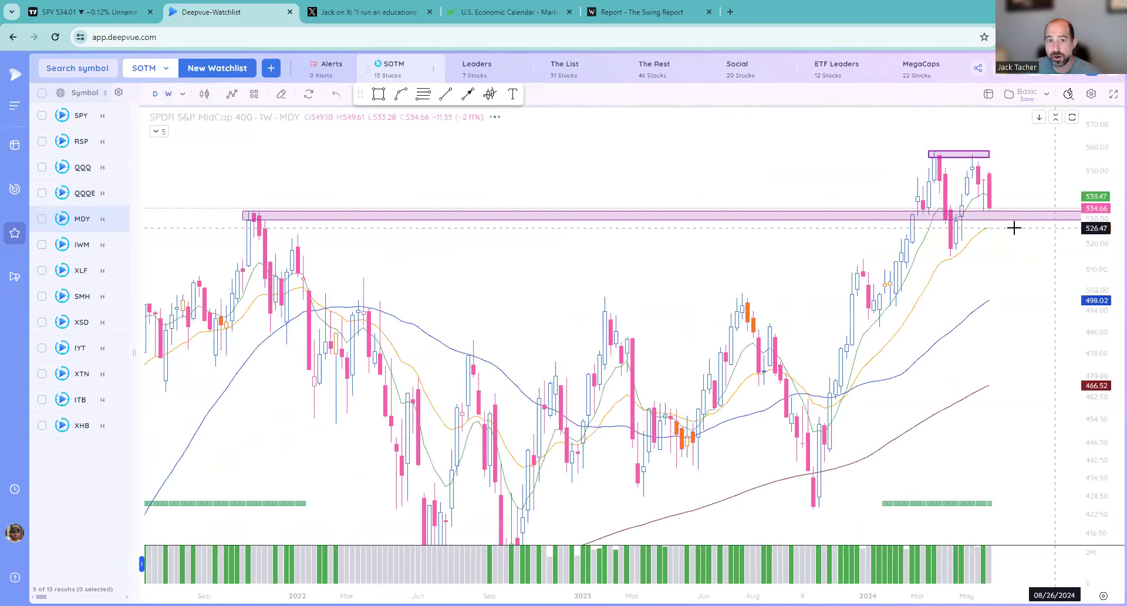
pyautogui.scroll(3, 1015, 228)
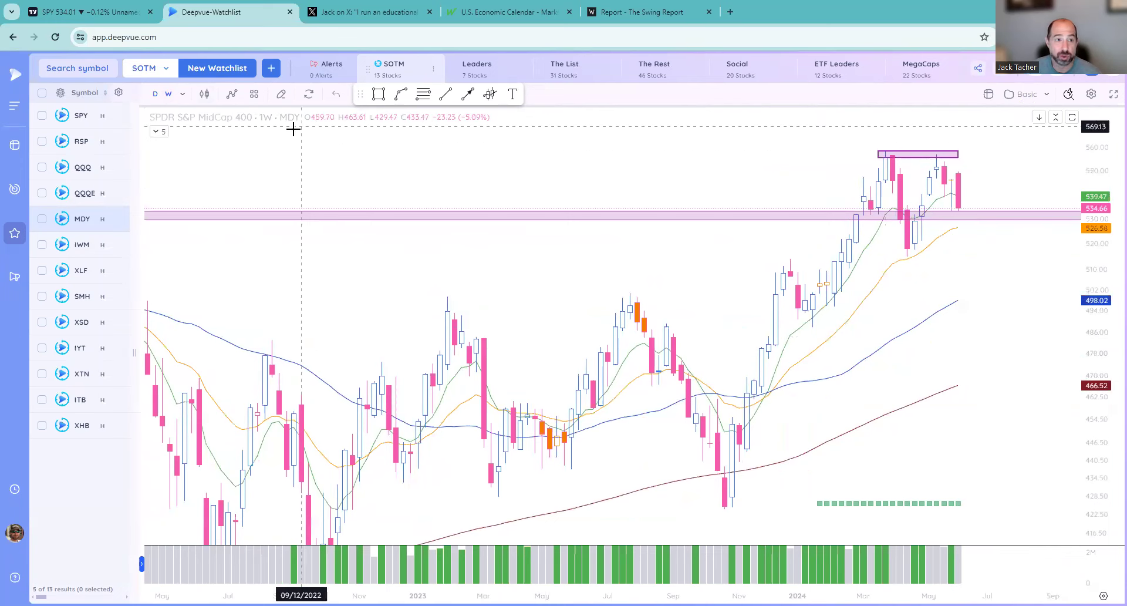
# Step: Compare IWM's weekly and daily charts, then step down to the XLF chart
pyautogui.click(93, 245)
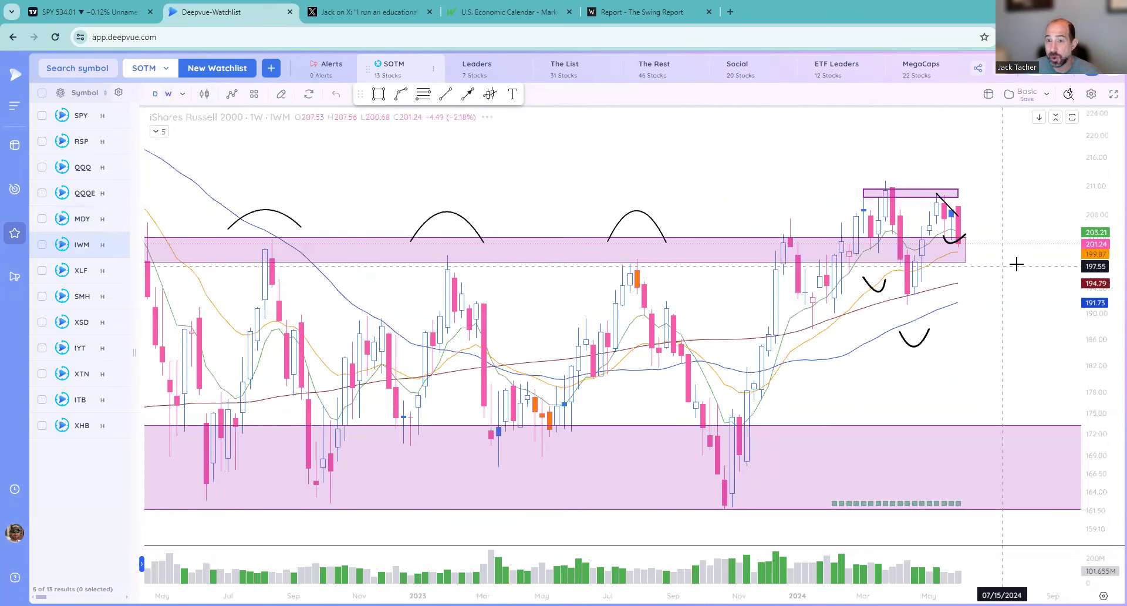
pyautogui.click(156, 94)
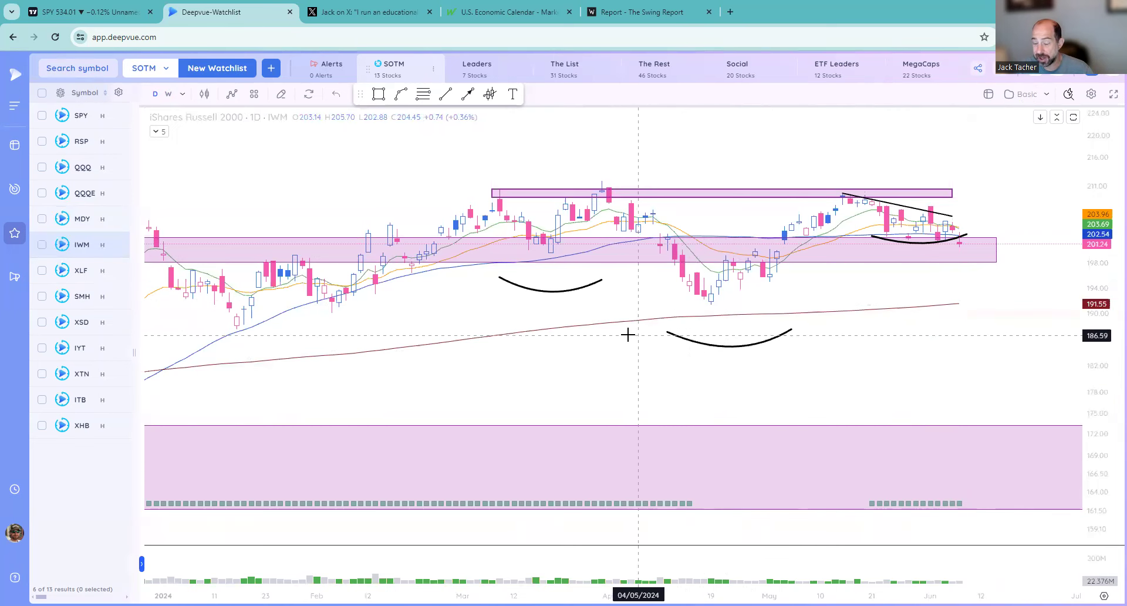
pyautogui.scroll(-5, 905, 294)
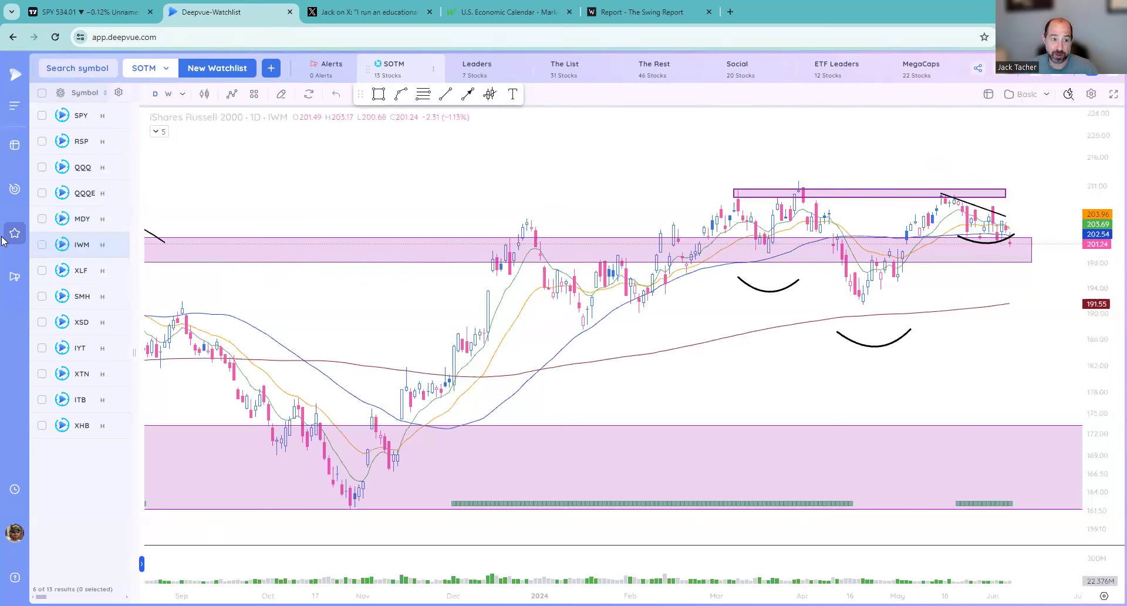
pyautogui.press('Down')
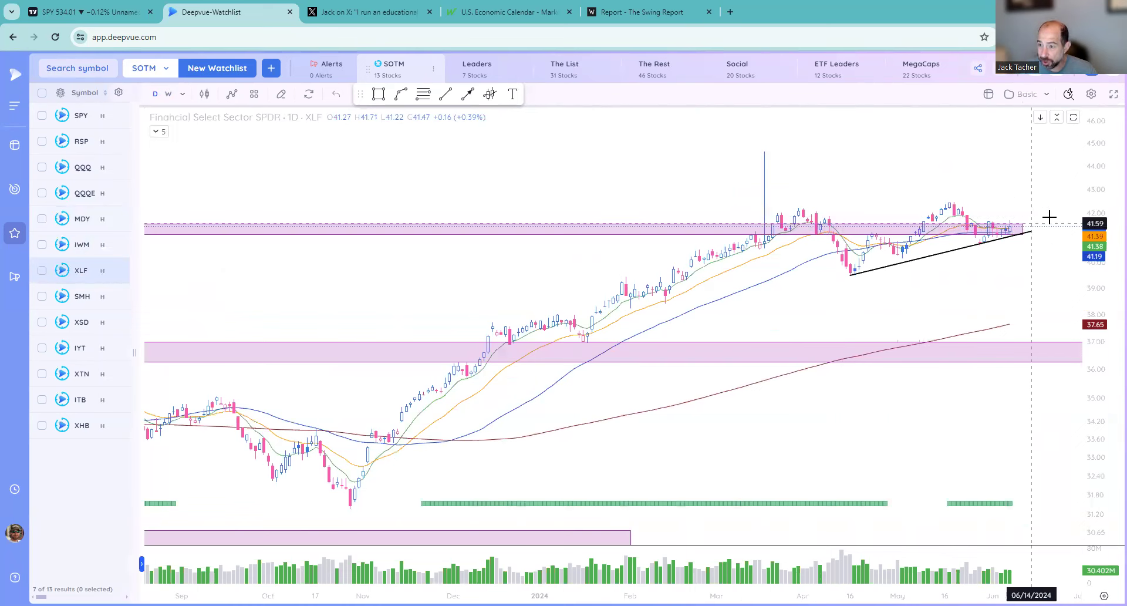
# Step: Check XLF on weekly bars and inspect its top pink resistance zone
pyautogui.click(169, 95)
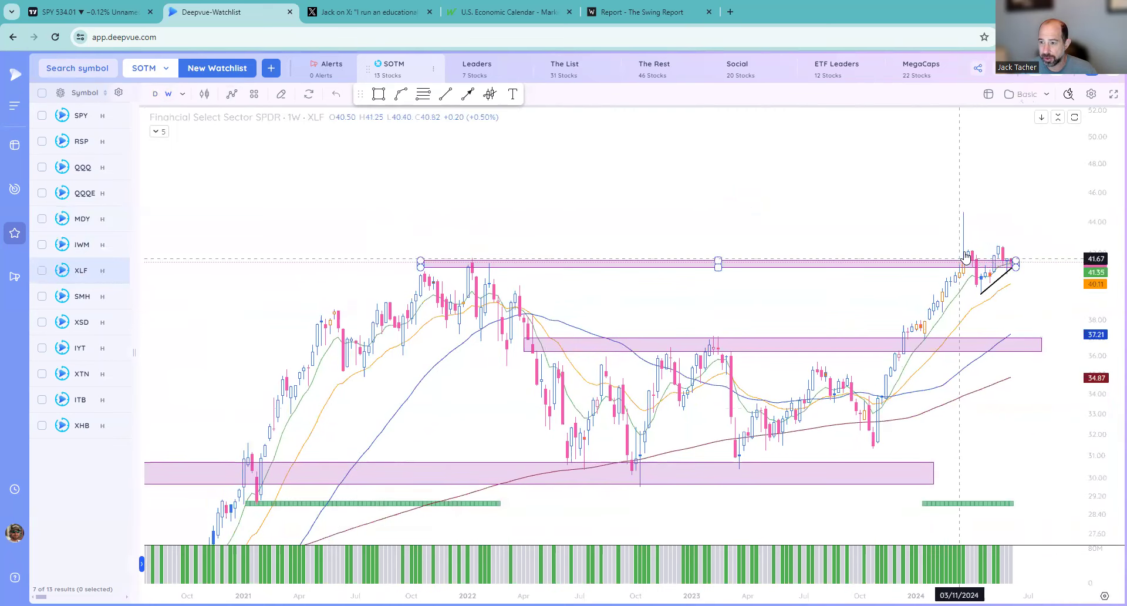
pyautogui.click(976, 263)
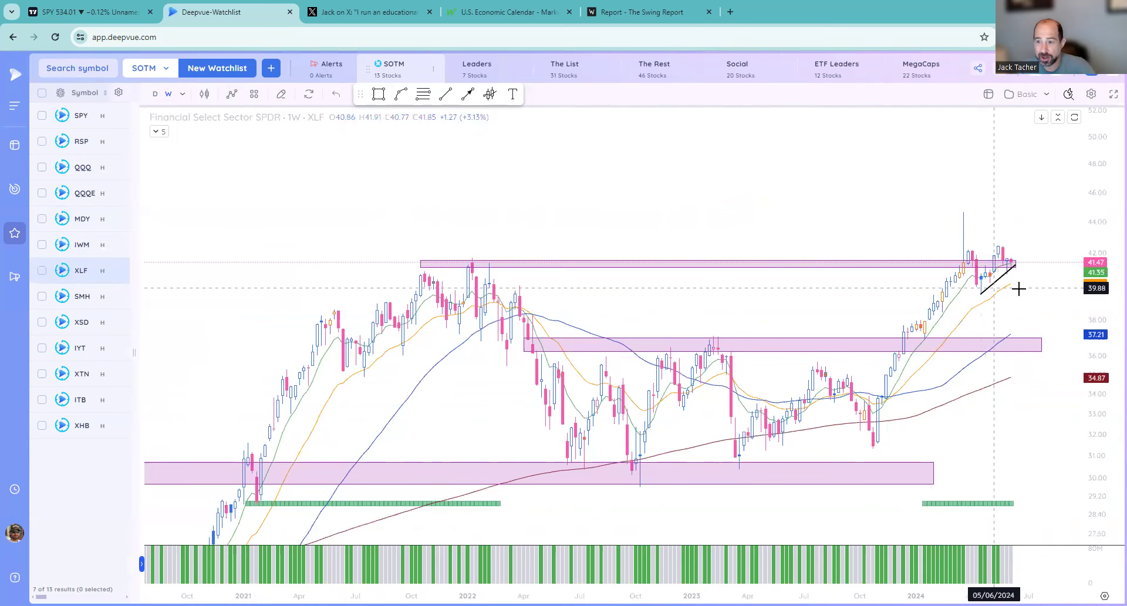
pyautogui.click(968, 302)
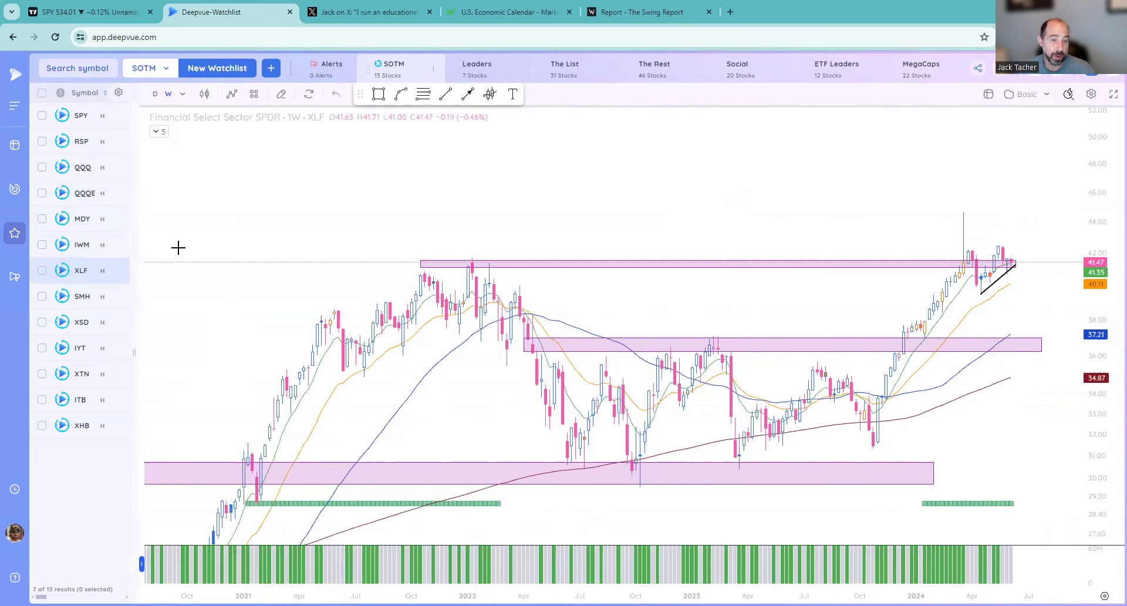
# Step: Frame XLF's daily chart on recent months of price action, then bring up SMH
pyautogui.click(154, 94)
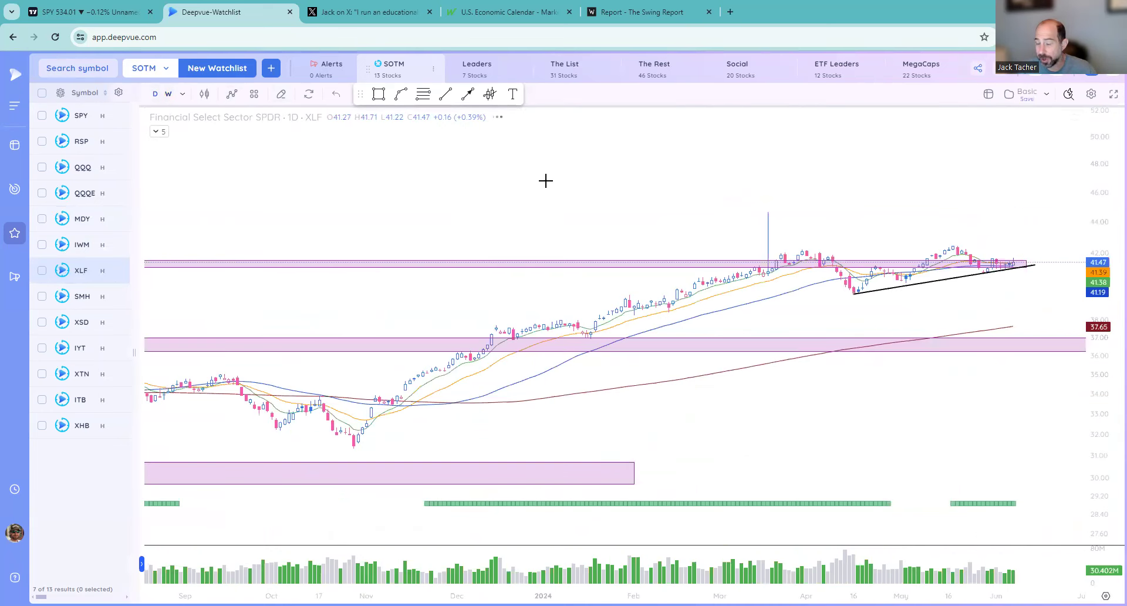
pyautogui.scroll(-5, 731, 440)
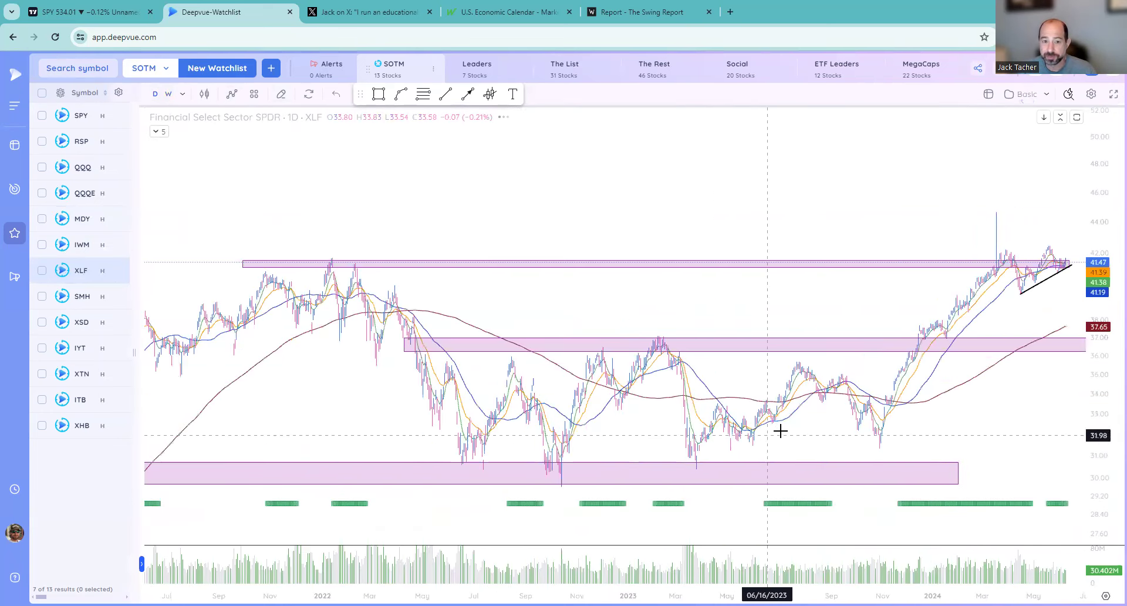
pyautogui.scroll(5, 899, 392)
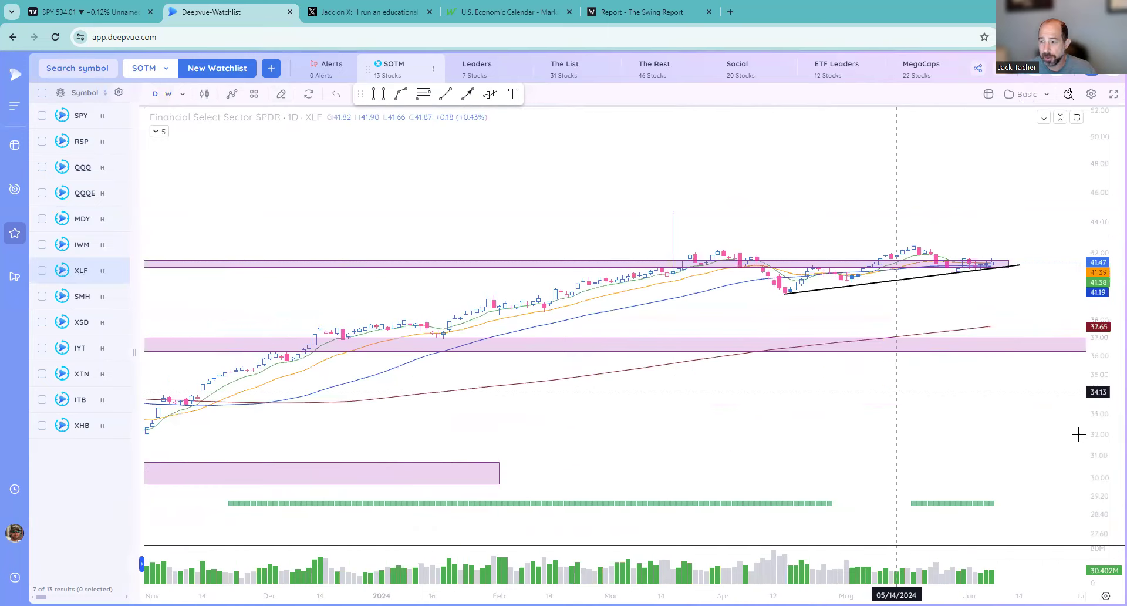
pyautogui.moveTo(806, 274); pyautogui.dragTo(778, 370)
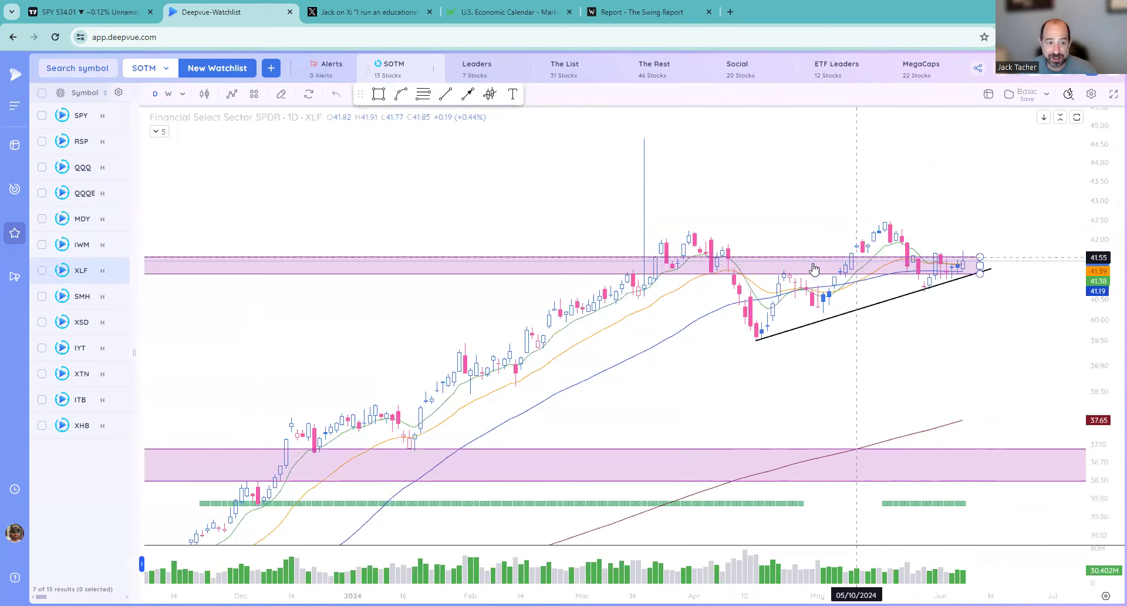
pyautogui.click(88, 298)
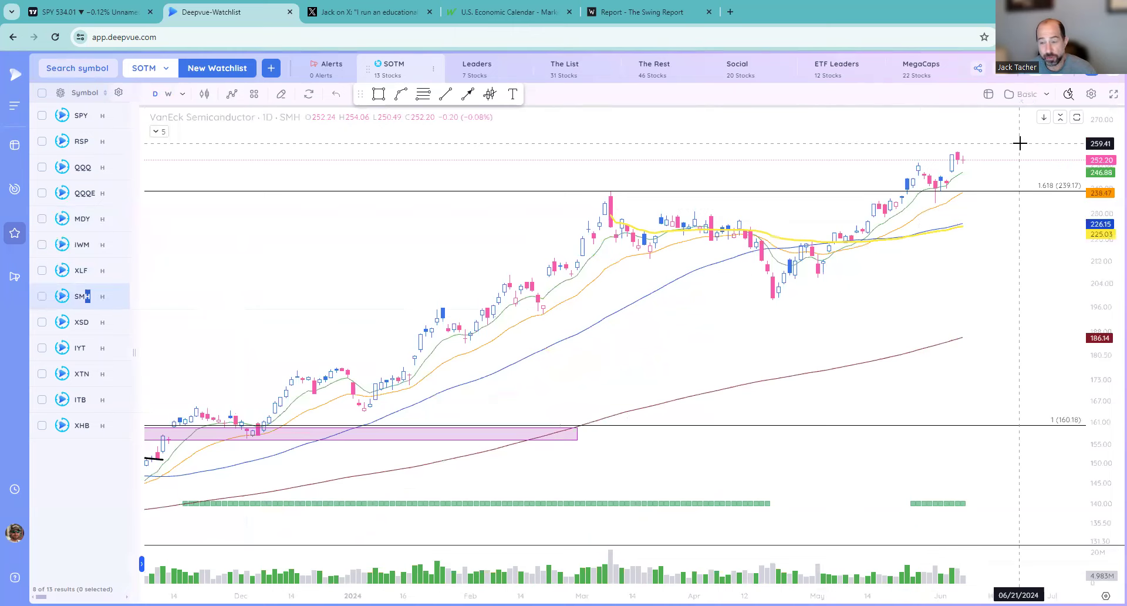
# Step: Zoom the SMH daily chart out and back in, then glance at XSD
pyautogui.scroll(-5, 916, 253)
pyautogui.scroll(-3, 992, 263)
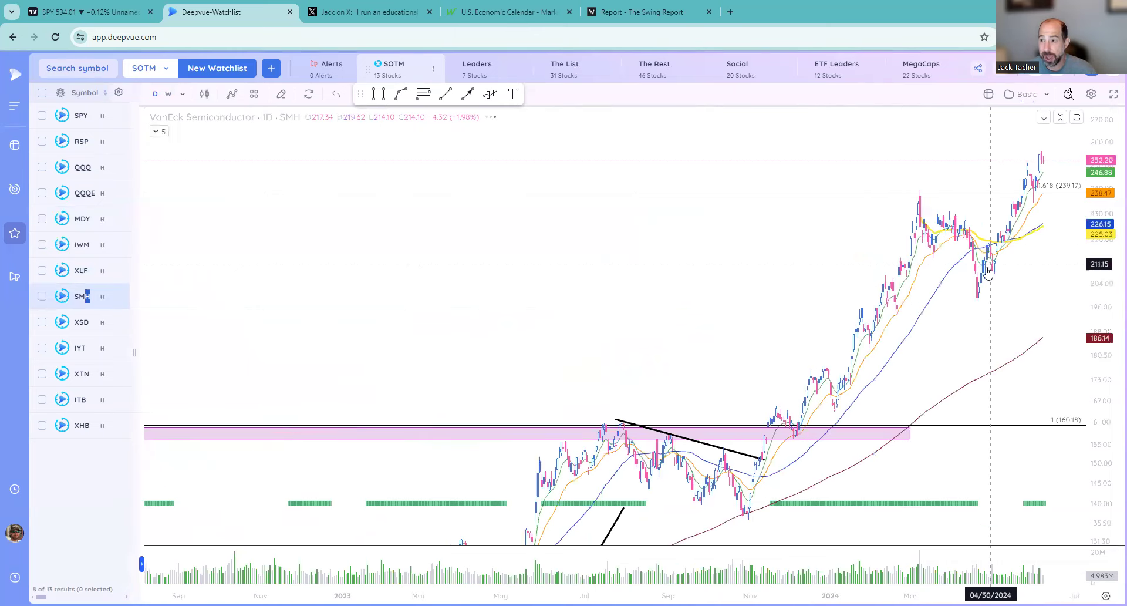
pyautogui.scroll(4, 851, 279)
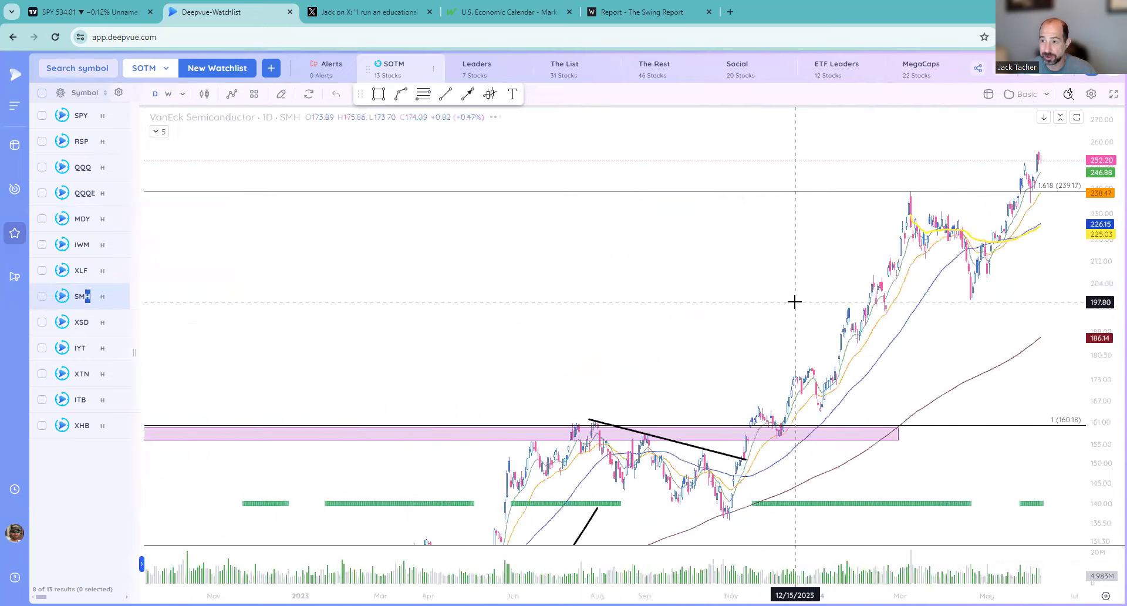
pyautogui.scroll(1, 810, 276)
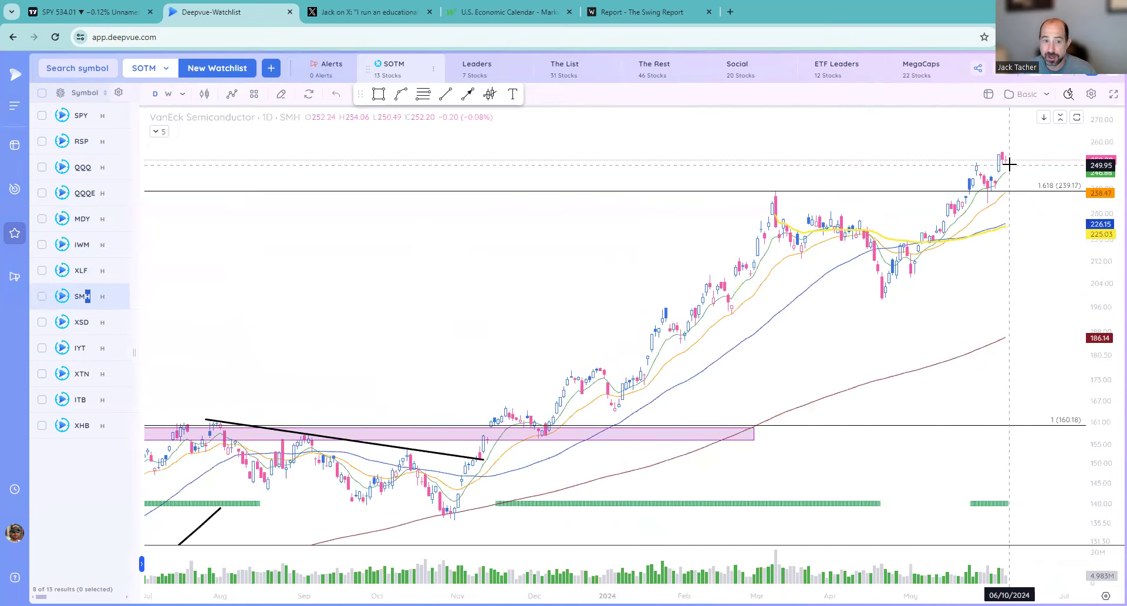
pyautogui.click(84, 330)
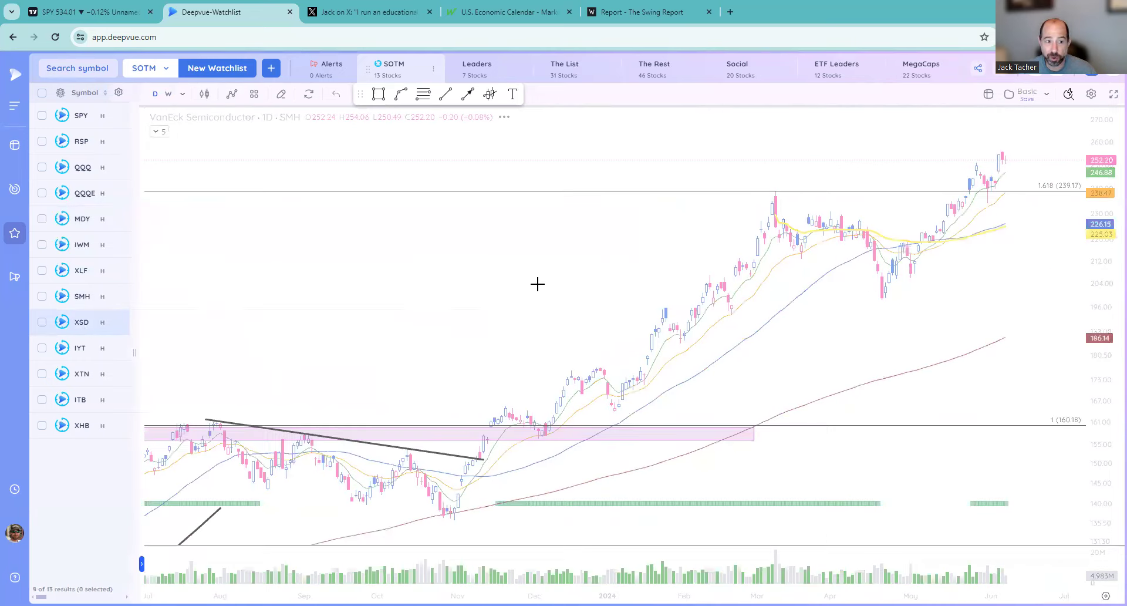
# Step: Show SMH weekly with the full 2022–2023 cup and Fibonacci levels up to 306.43
pyautogui.click(88, 297)
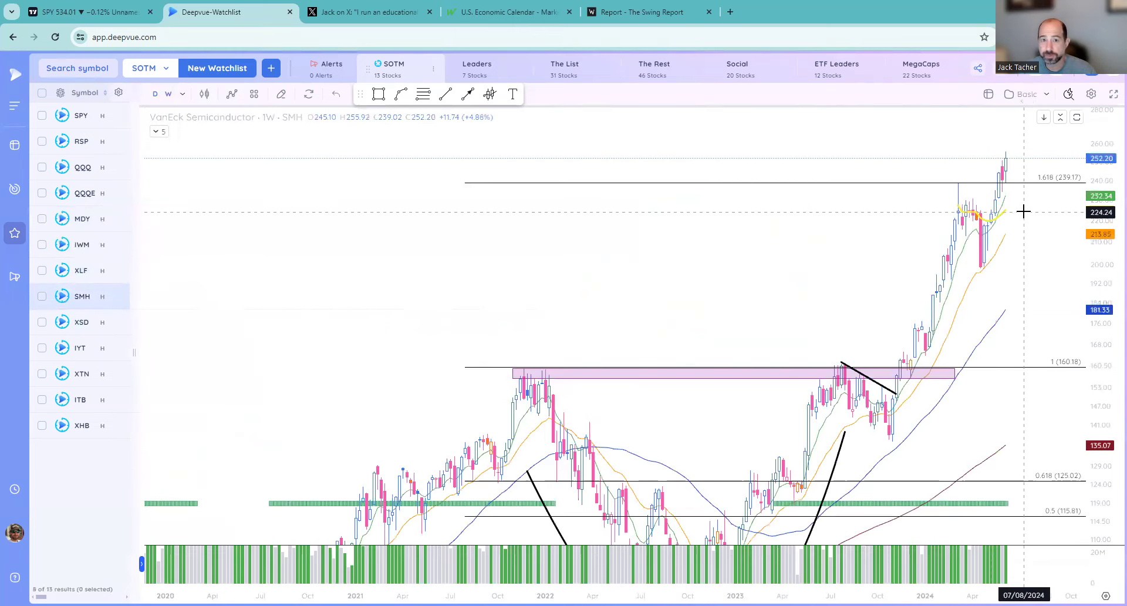
pyautogui.moveTo(1093, 193); pyautogui.dragTo(1077, 387)
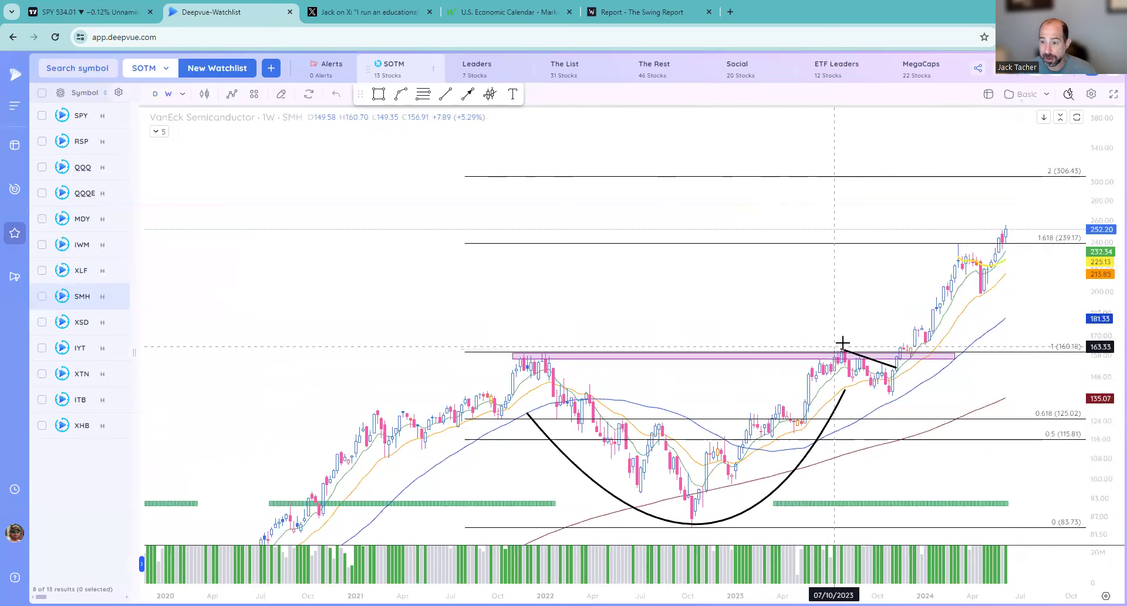
pyautogui.scroll(3, 611, 395)
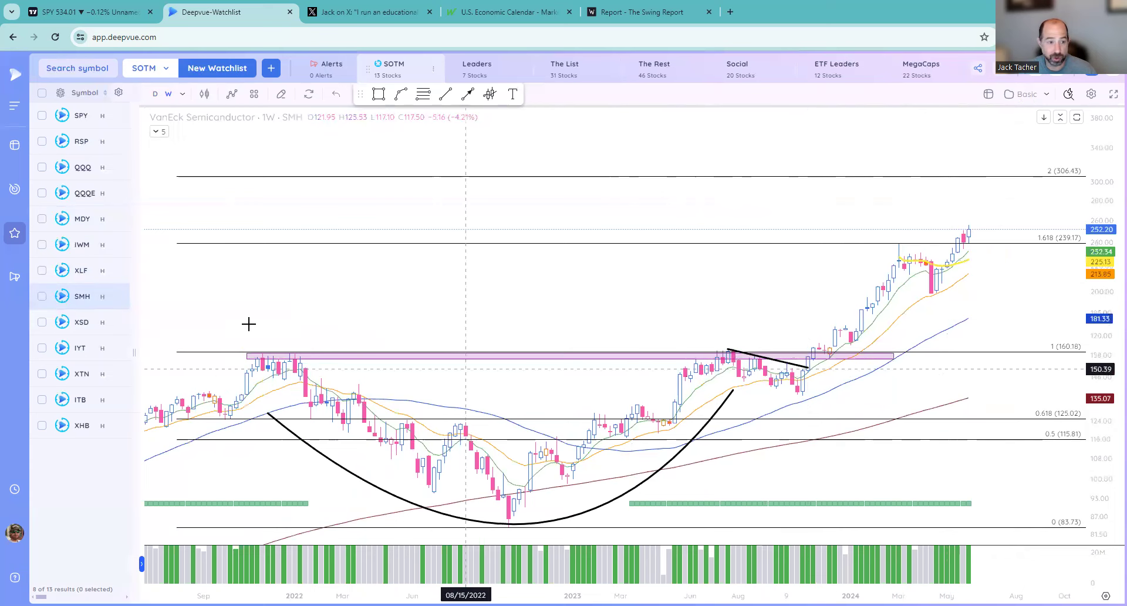
# Step: Frame XSD weekly from 2021 on and select the pink resistance zone near 250
pyautogui.click(109, 320)
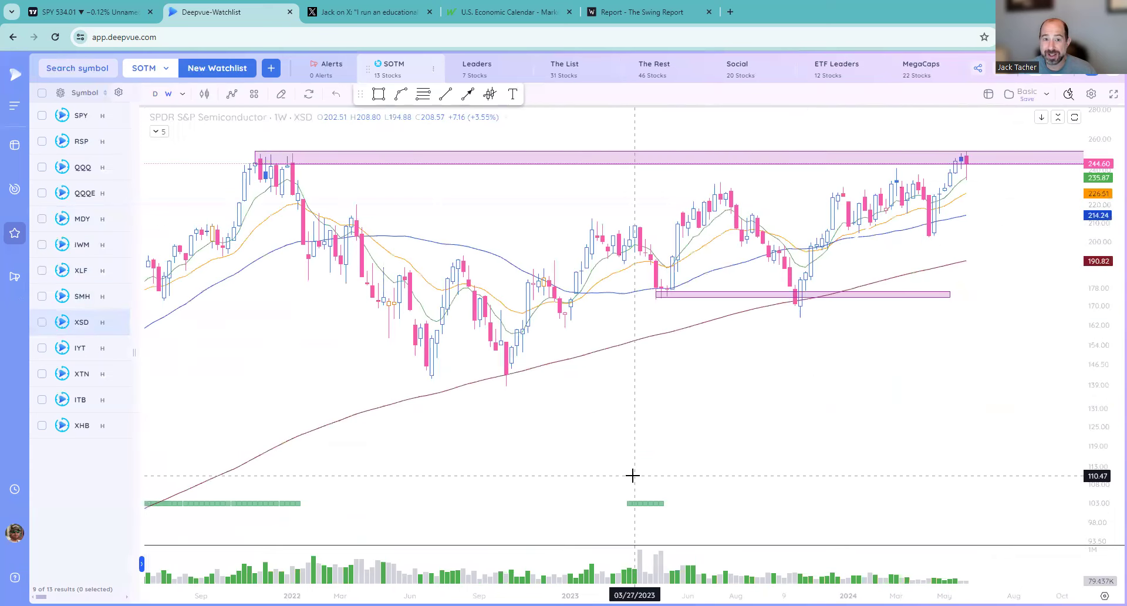
pyautogui.scroll(-5, 632, 476)
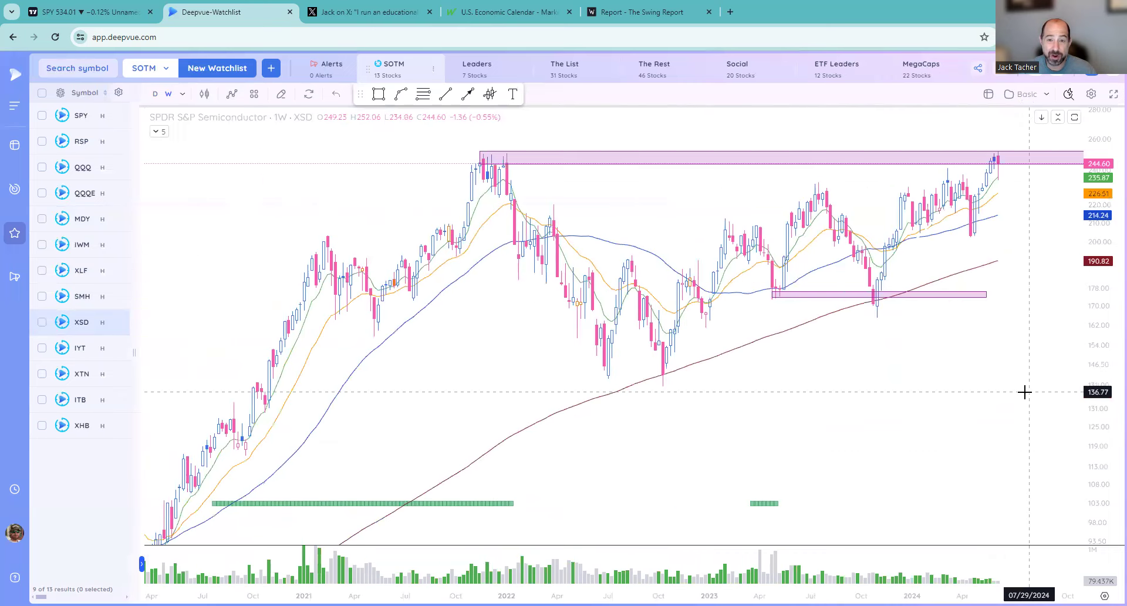
pyautogui.scroll(2, 1023, 392)
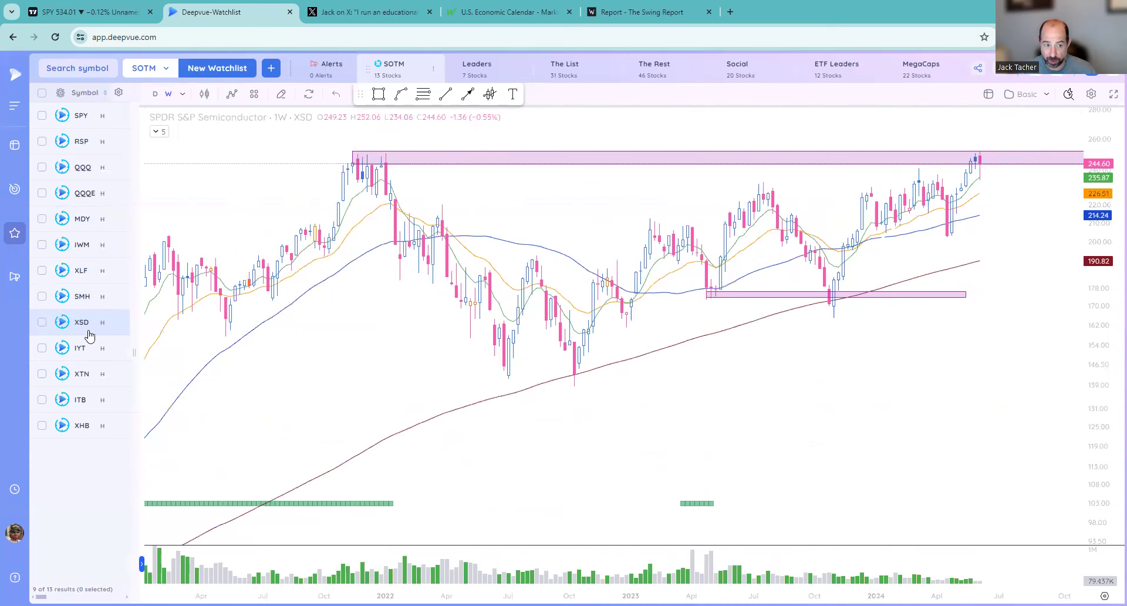
pyautogui.moveTo(978, 369); pyautogui.dragTo(956, 415)
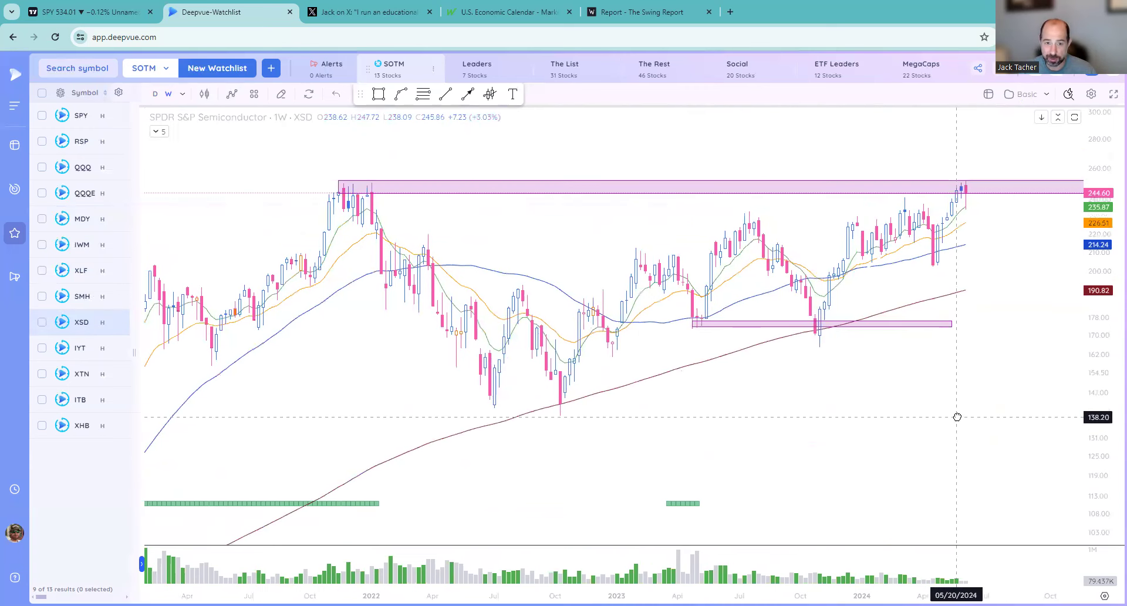
pyautogui.click(459, 185)
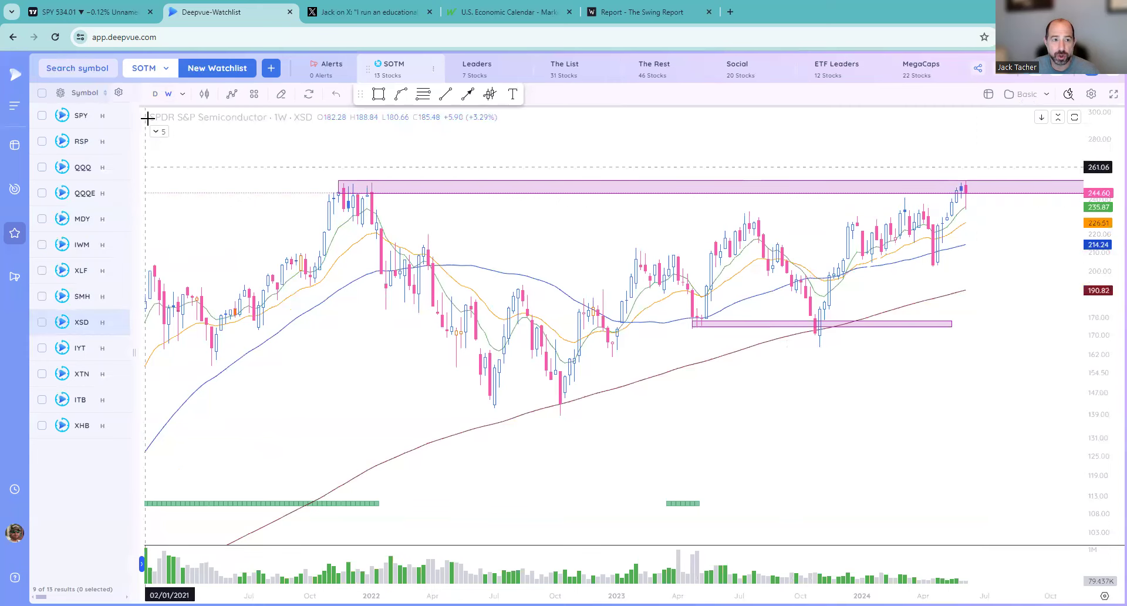
# Step: Review XSD daily bars across several years and its upper resistance rectangle, then open IYT
pyautogui.click(155, 95)
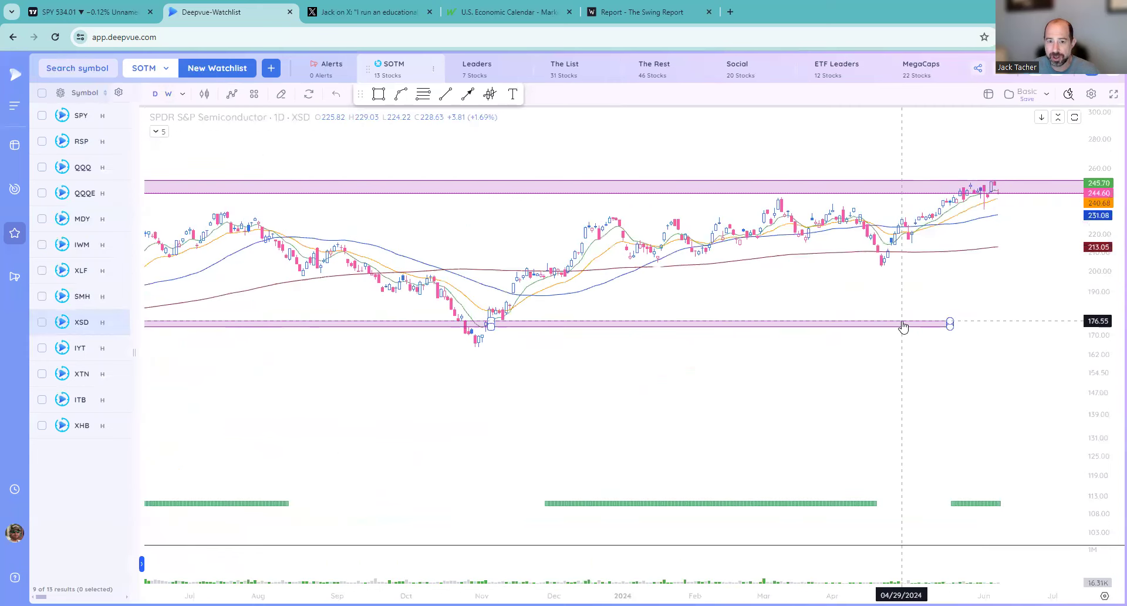
pyautogui.scroll(-3, 903, 326)
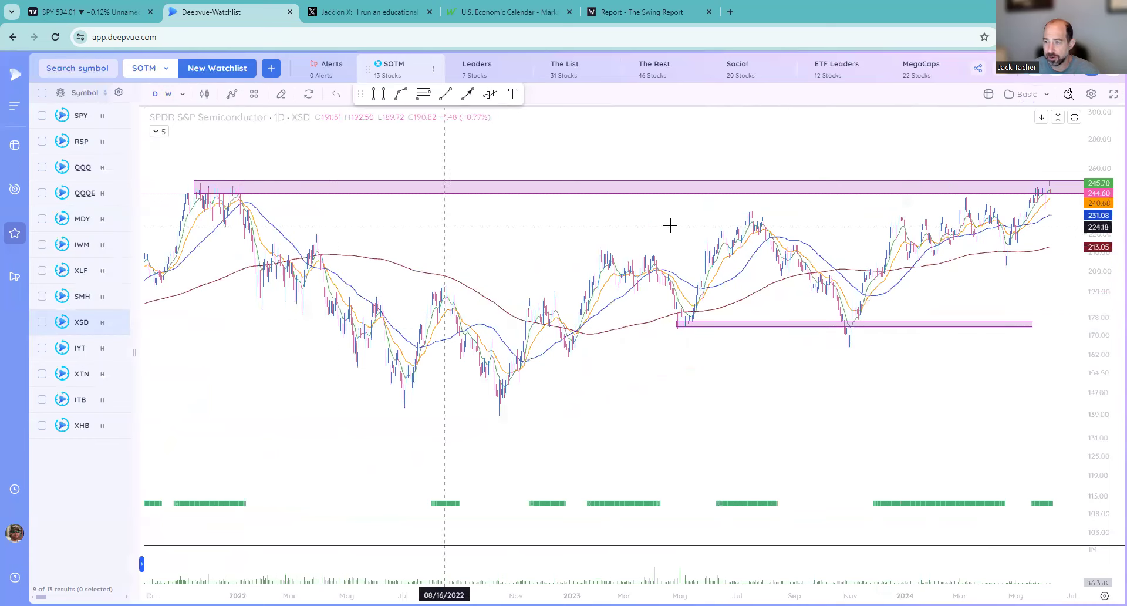
pyautogui.scroll(5, 924, 345)
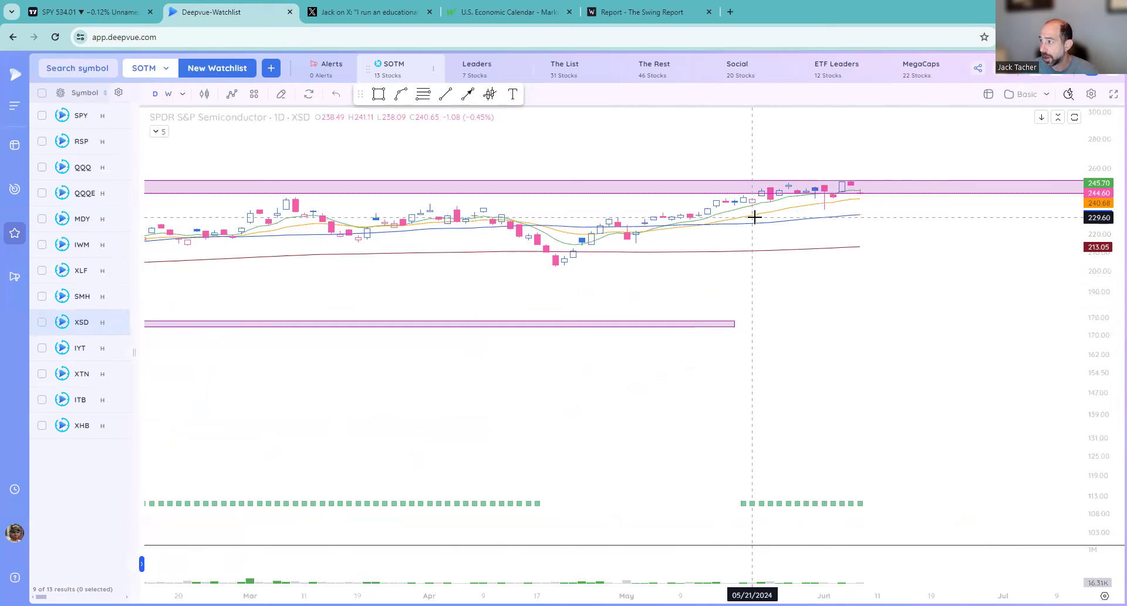
pyautogui.scroll(-2, 652, 334)
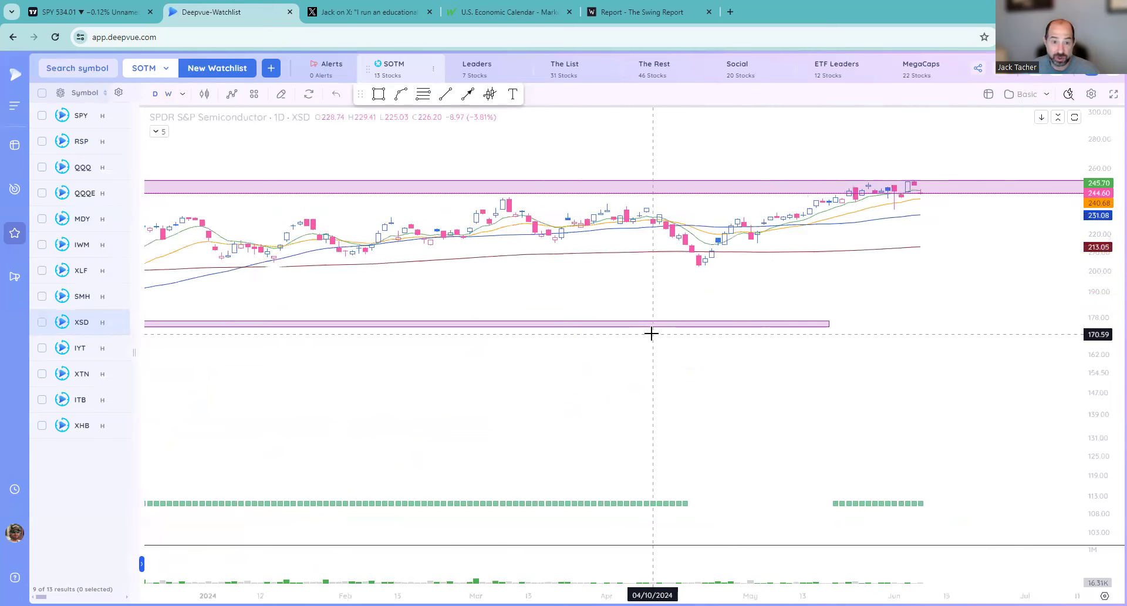
pyautogui.scroll(-3, 652, 333)
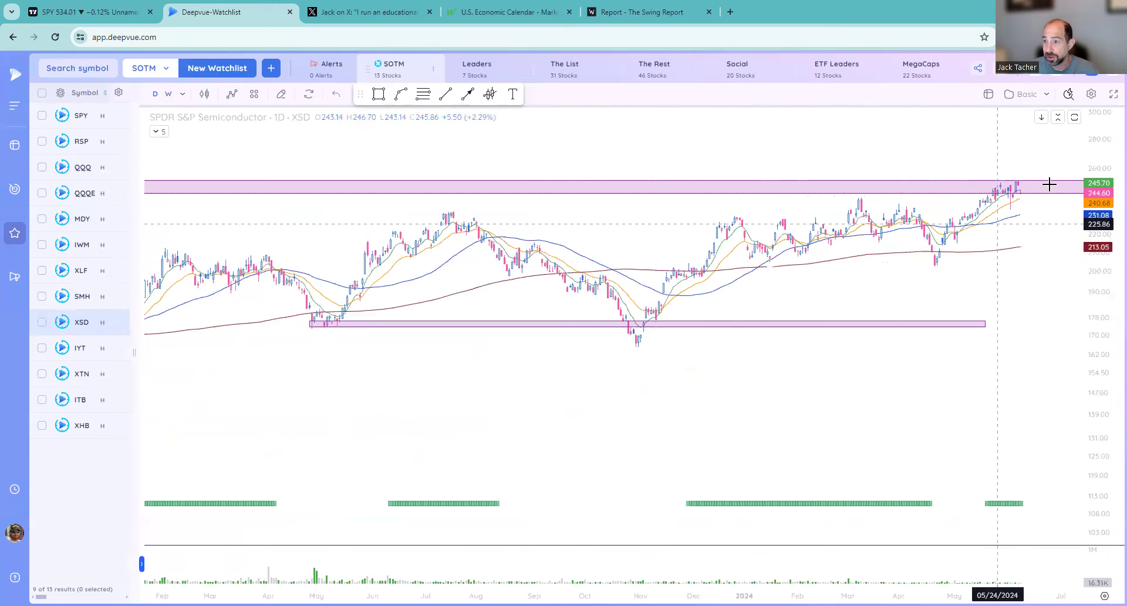
pyautogui.scroll(-3, 1046, 185)
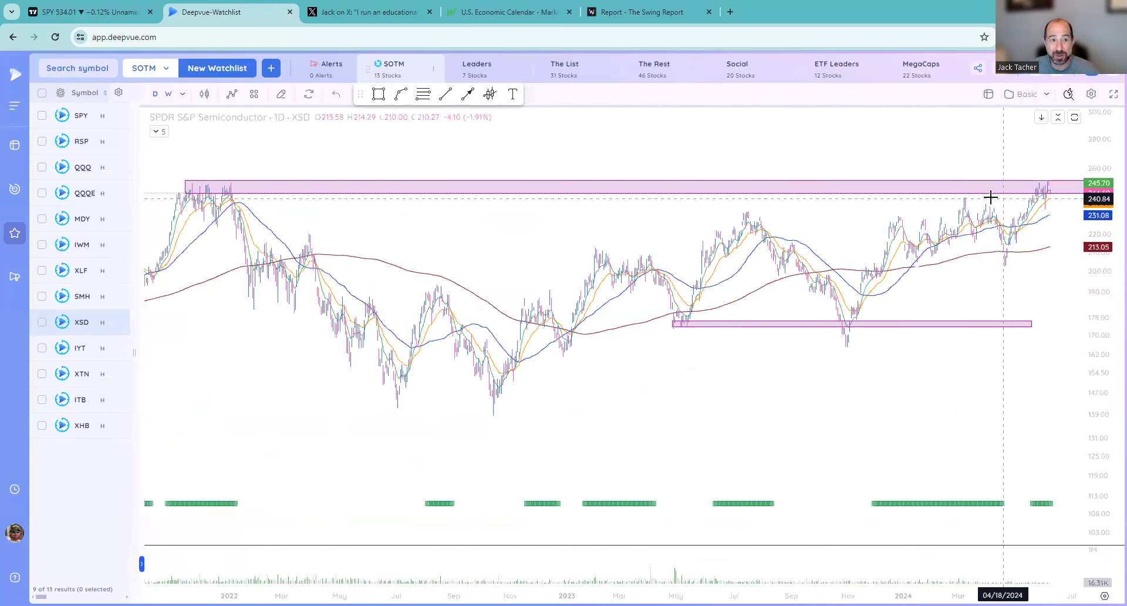
pyautogui.click(1042, 188)
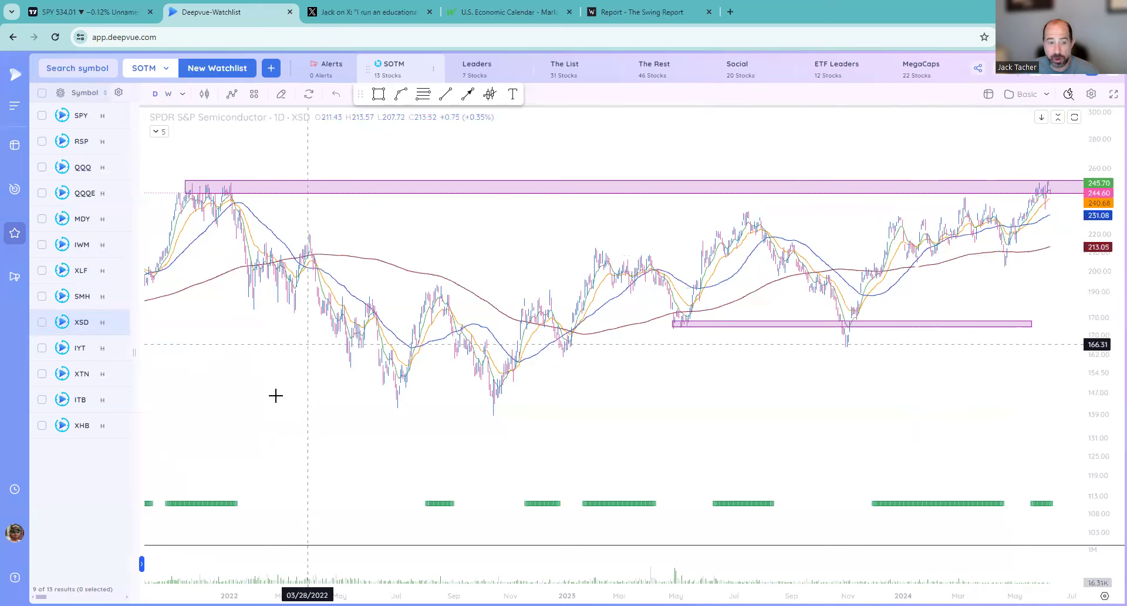
pyautogui.click(110, 346)
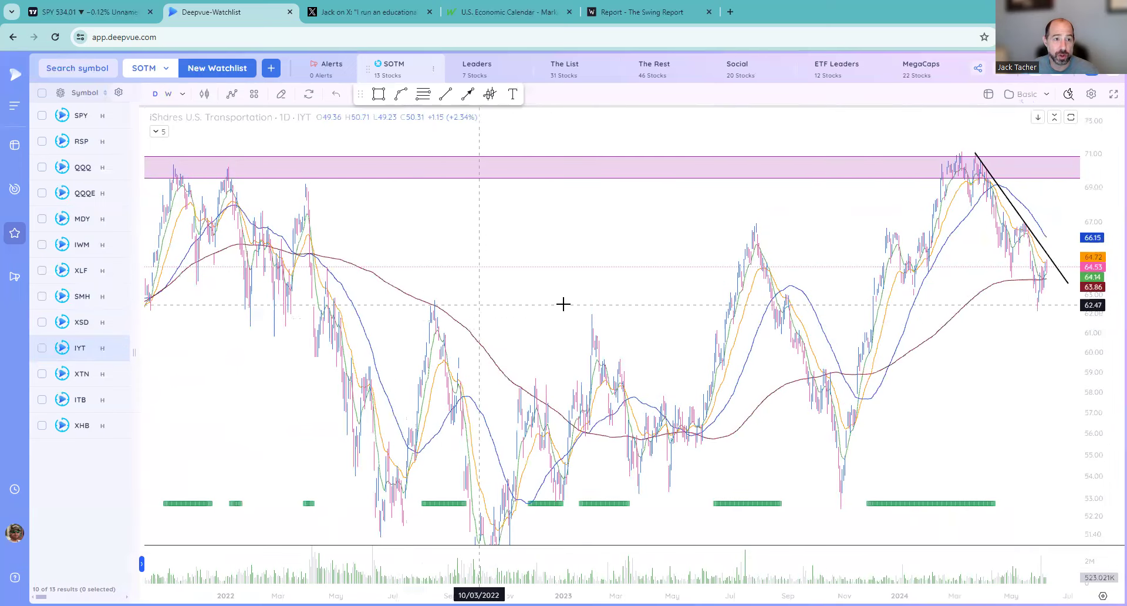
# Step: Zoom into IYT's recent daily downtrend, then load the XTN holdings list and chart
pyautogui.scroll(6, 586, 311)
pyautogui.scroll(2, 579, 309)
pyautogui.scroll(-4, 587, 287)
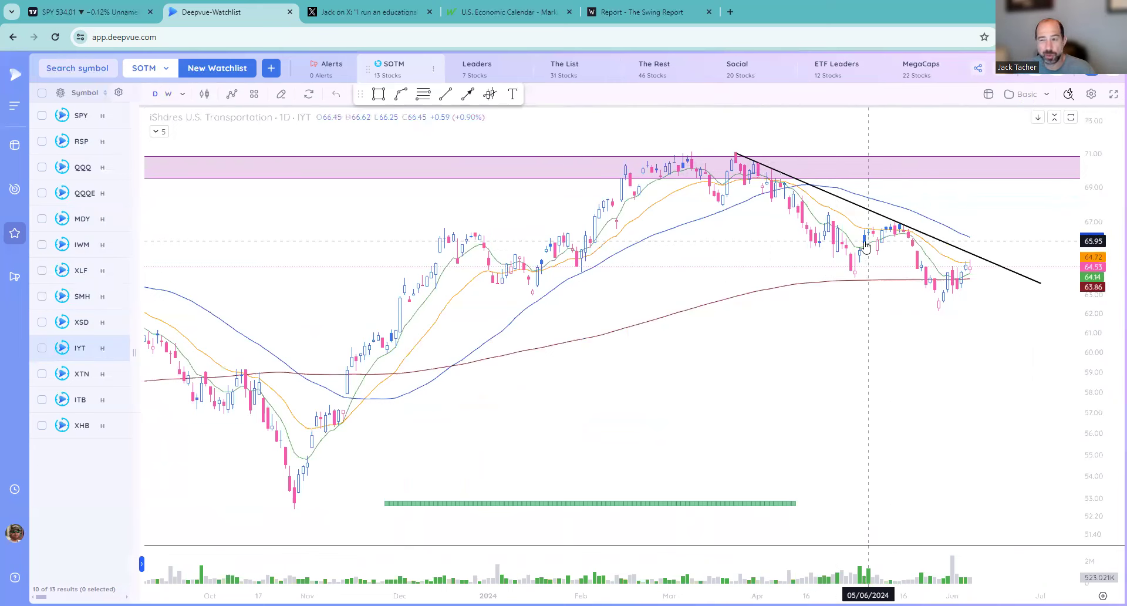
pyautogui.click(104, 376)
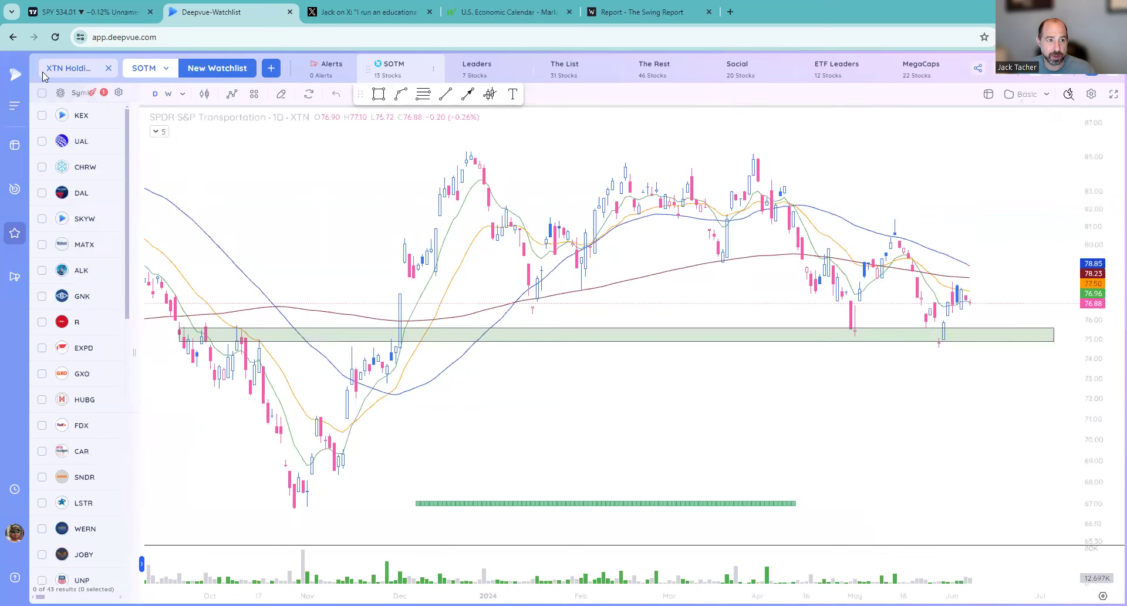
pyautogui.click(110, 70)
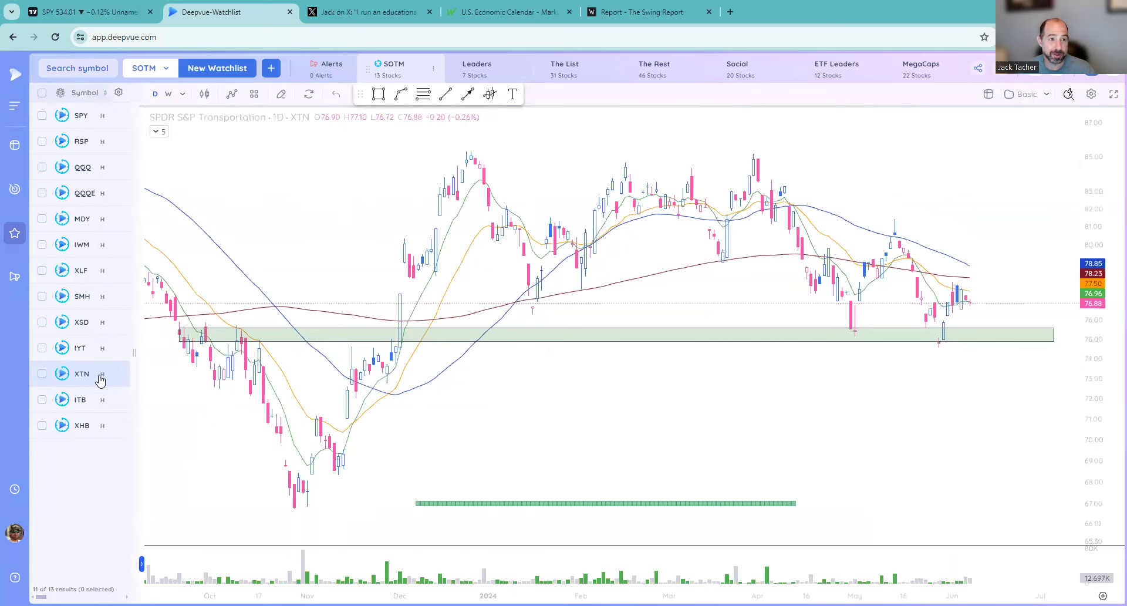
pyautogui.click(103, 376)
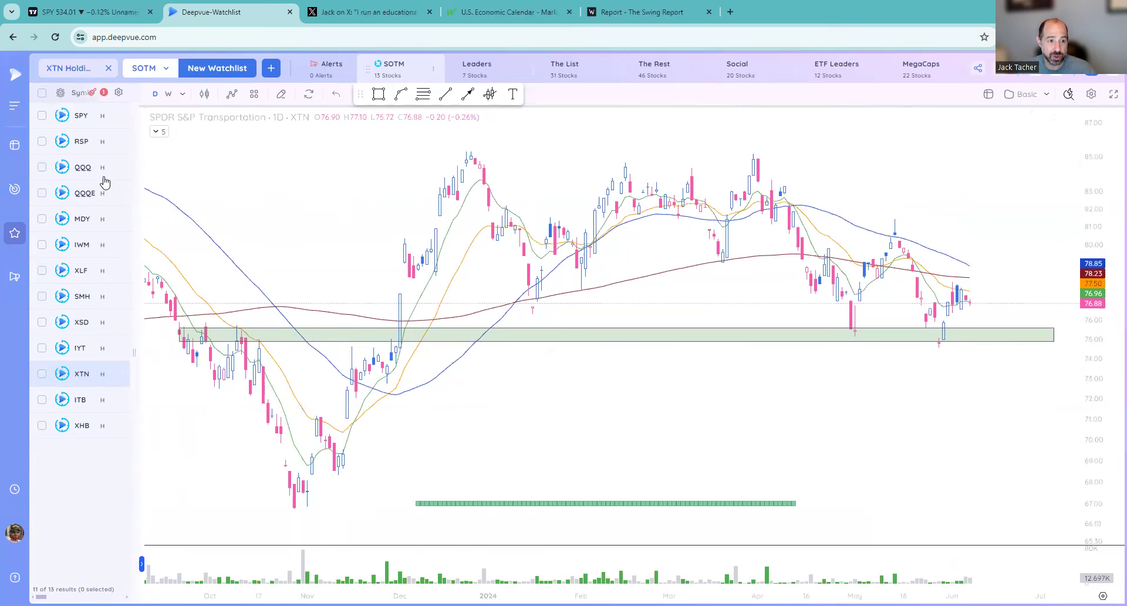
pyautogui.click(107, 70)
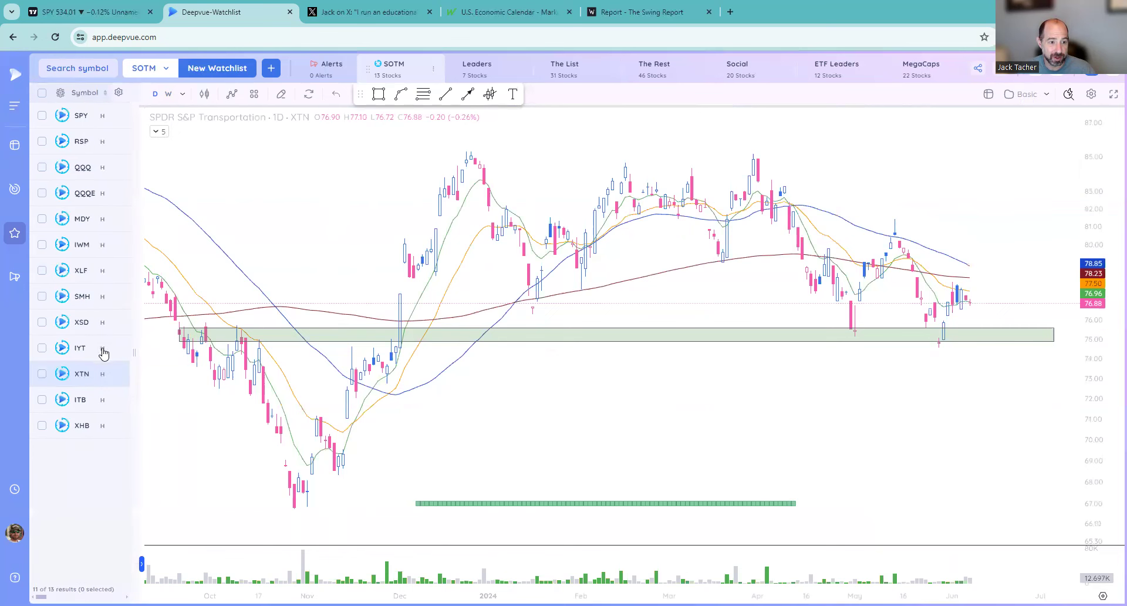
pyautogui.click(103, 350)
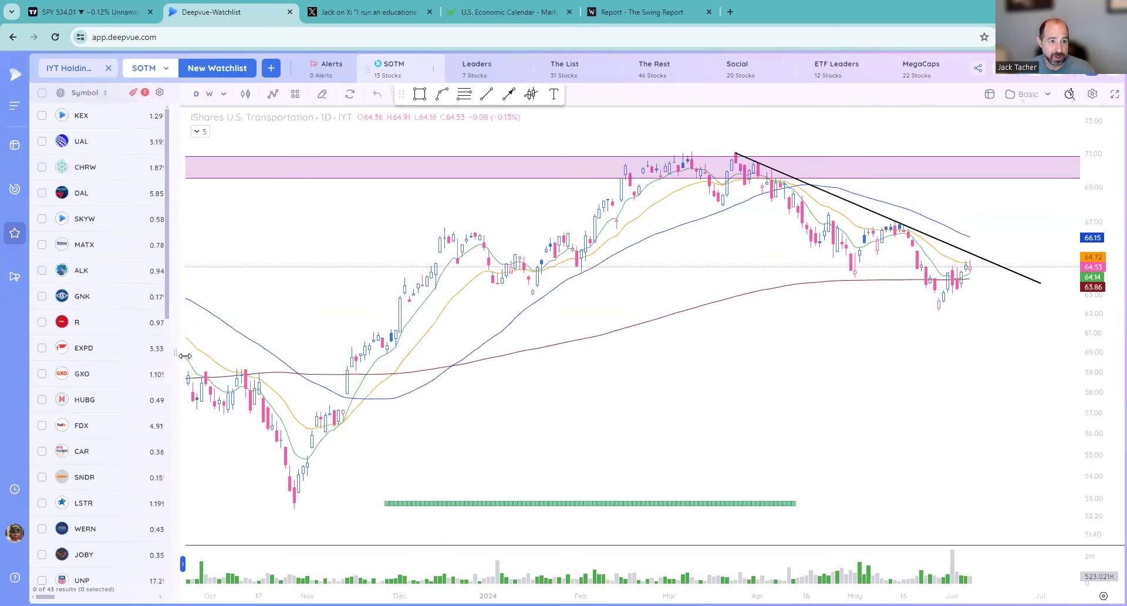
pyautogui.moveTo(192, 356); pyautogui.dragTo(214, 356)
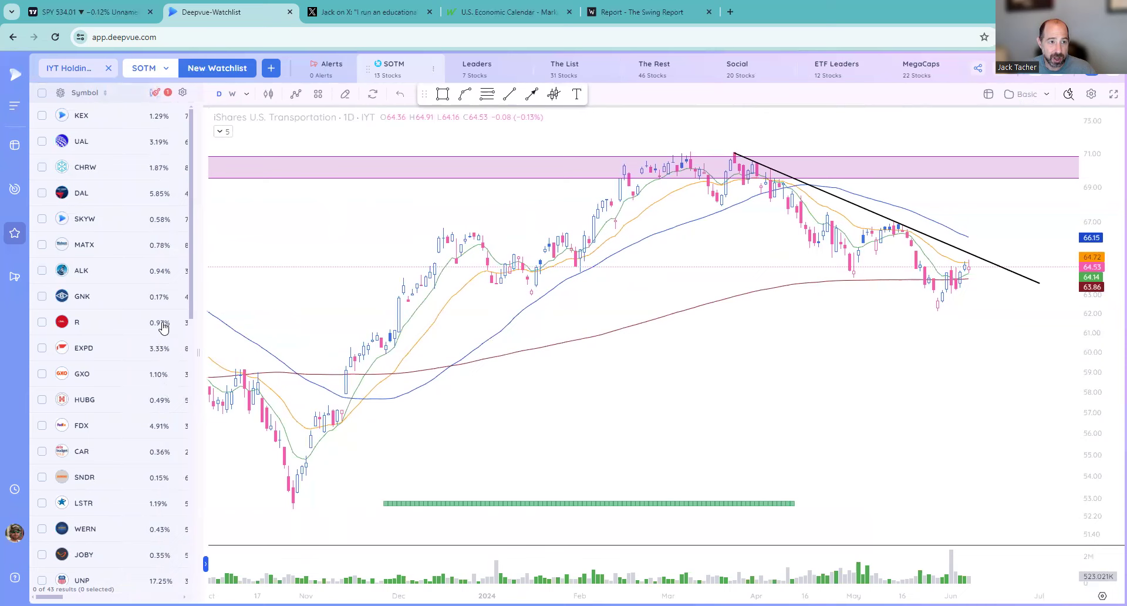
pyautogui.scroll(-4, 165, 306)
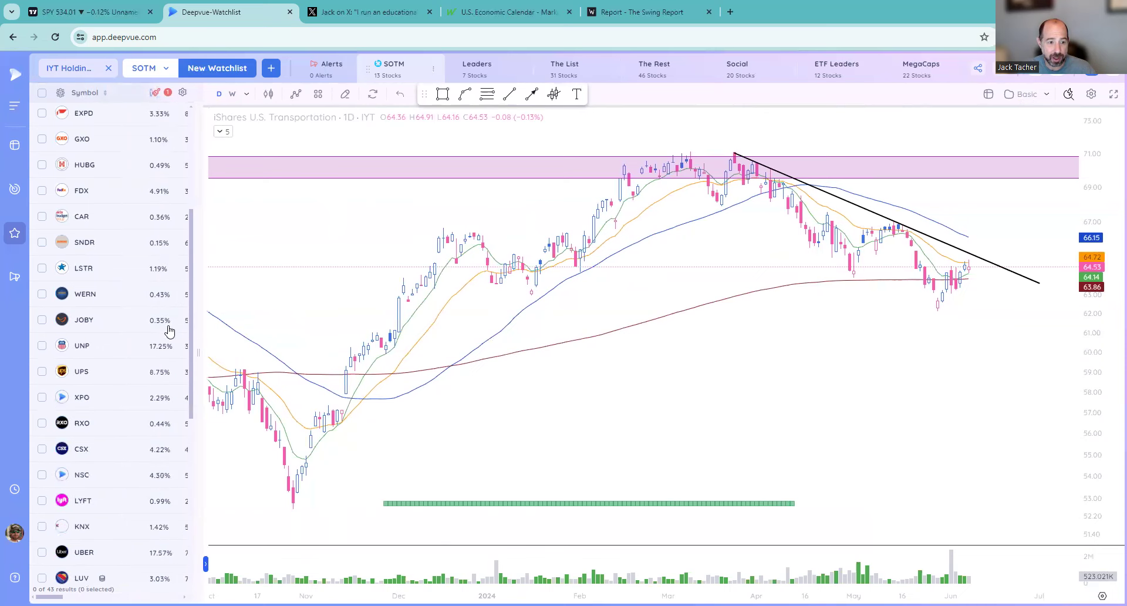
pyautogui.click(108, 69)
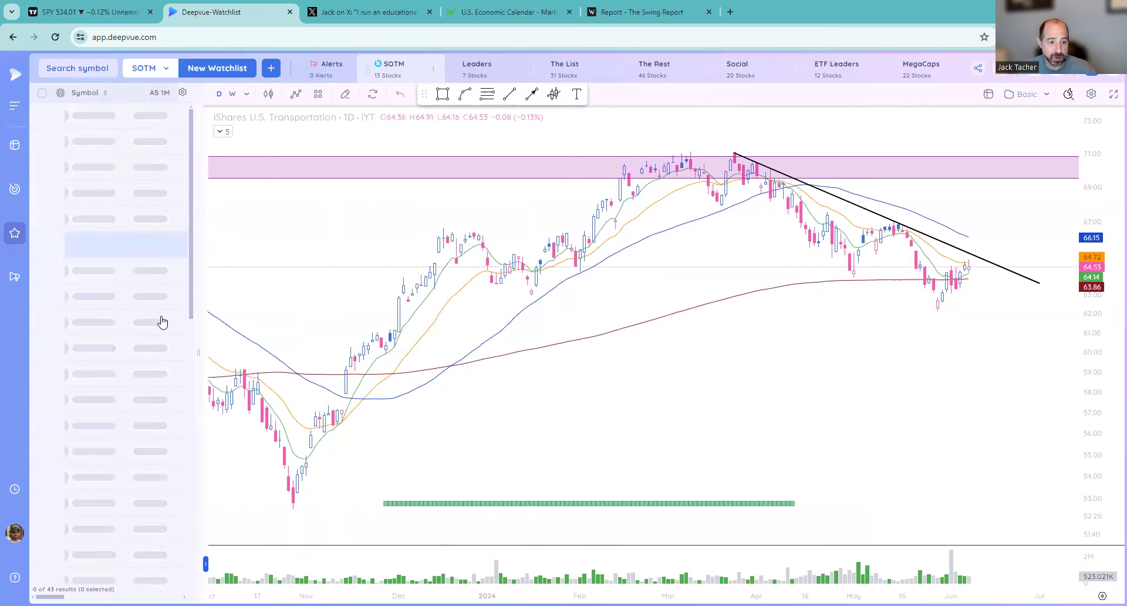
pyautogui.click(74, 382)
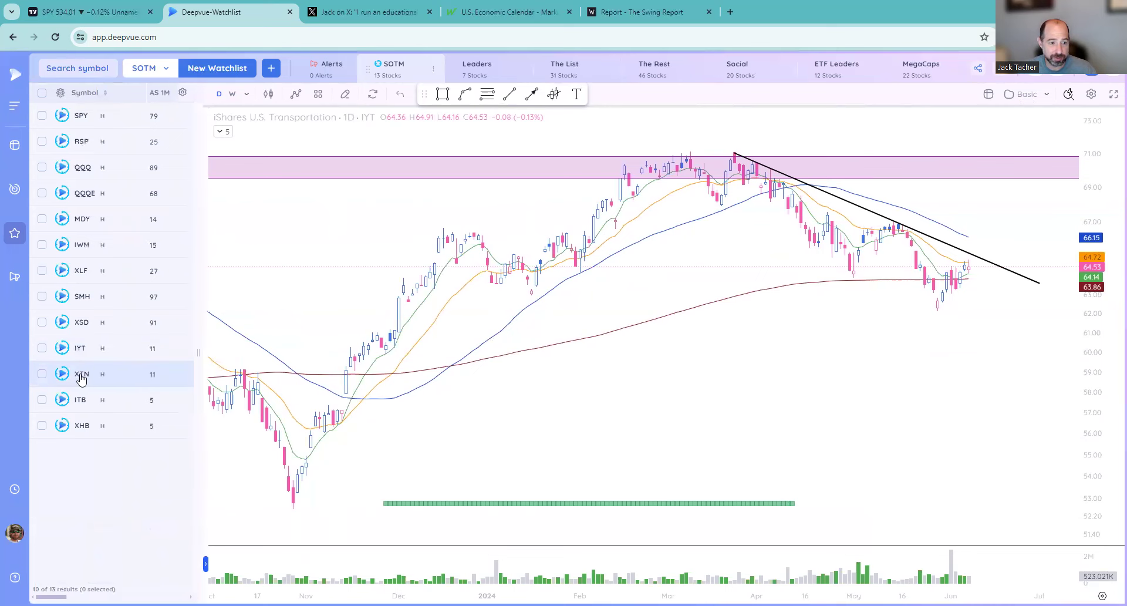
# Step: Narrow the watchlist, zoom out, and compare XTN on weekly then daily candles
pyautogui.moveTo(189, 349); pyautogui.dragTo(134, 349)
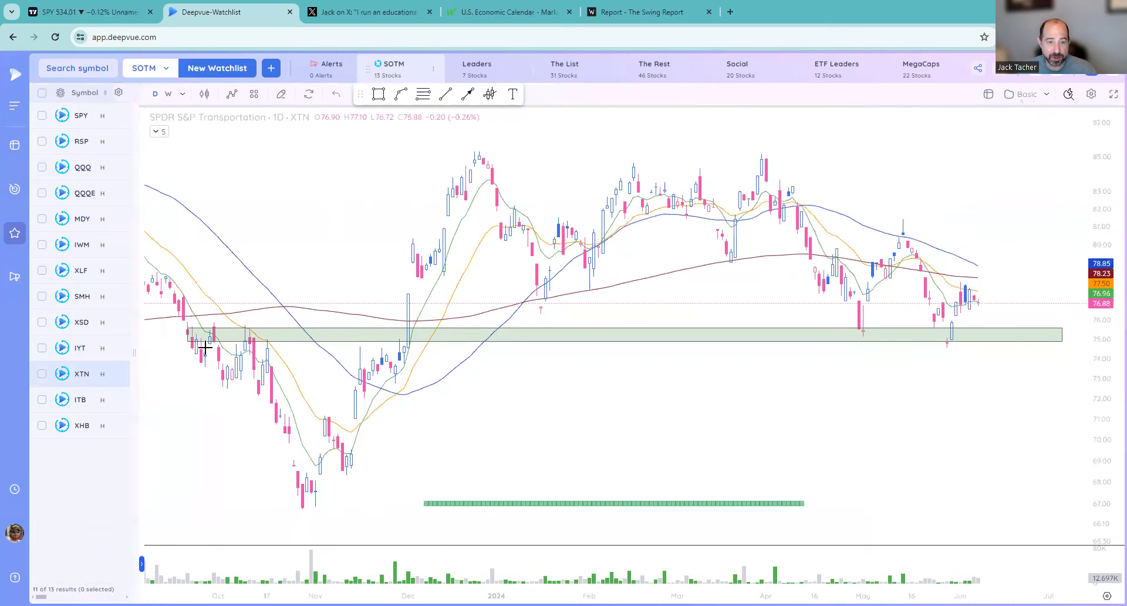
pyautogui.scroll(-5, 497, 227)
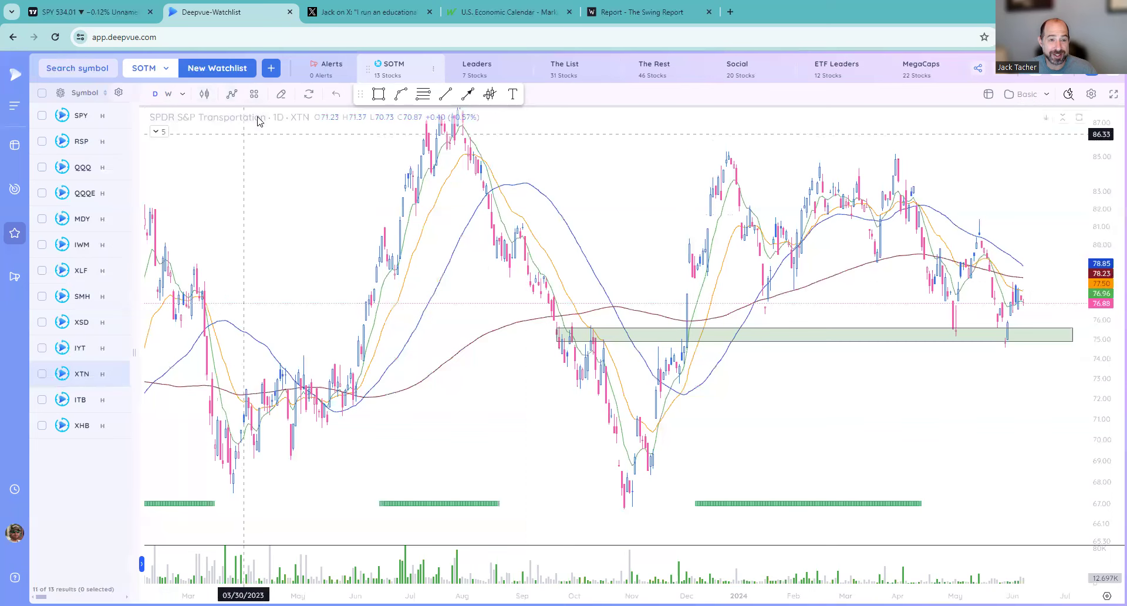
pyautogui.click(167, 94)
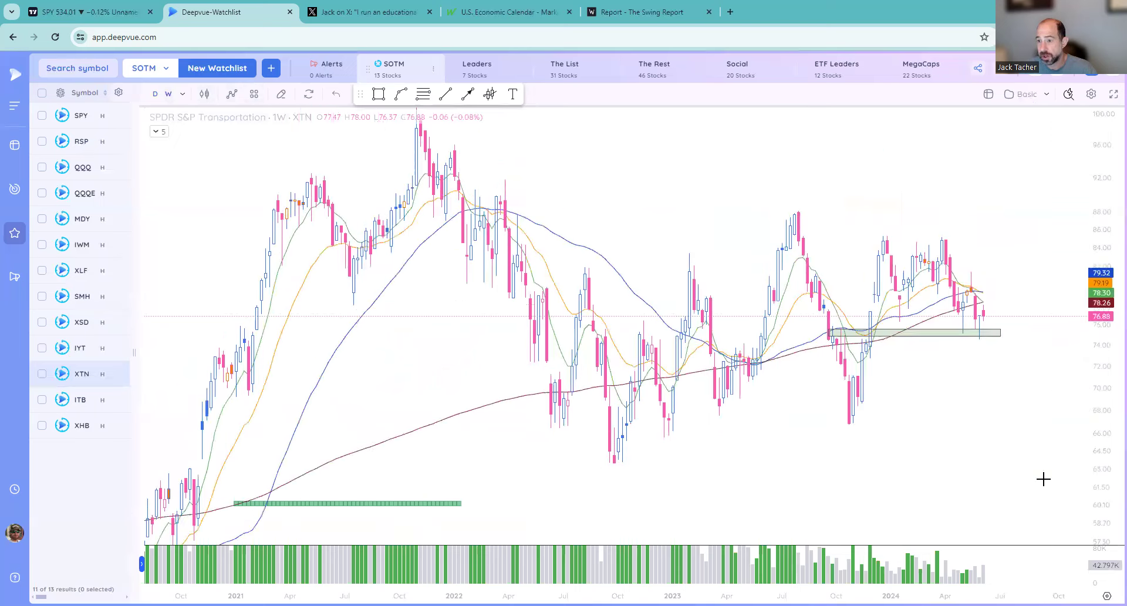
pyautogui.click(156, 94)
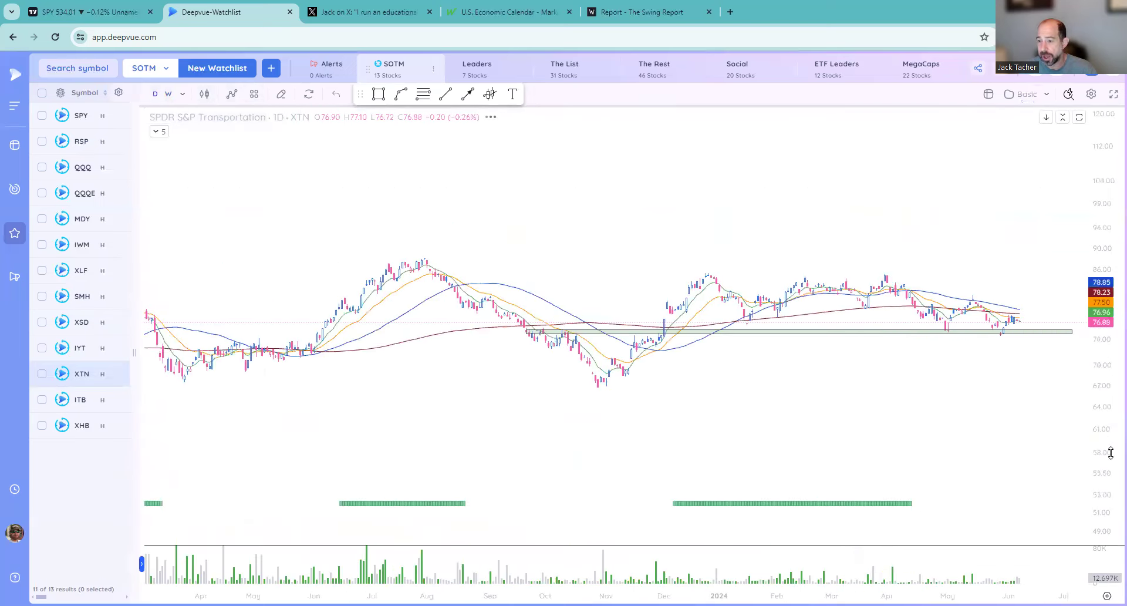
# Step: Stretch XTN's price scale and inspect the green support zone, then open ITB
pyautogui.moveTo(1111, 456); pyautogui.dragTo(1111, 418)
pyautogui.click(1025, 331)
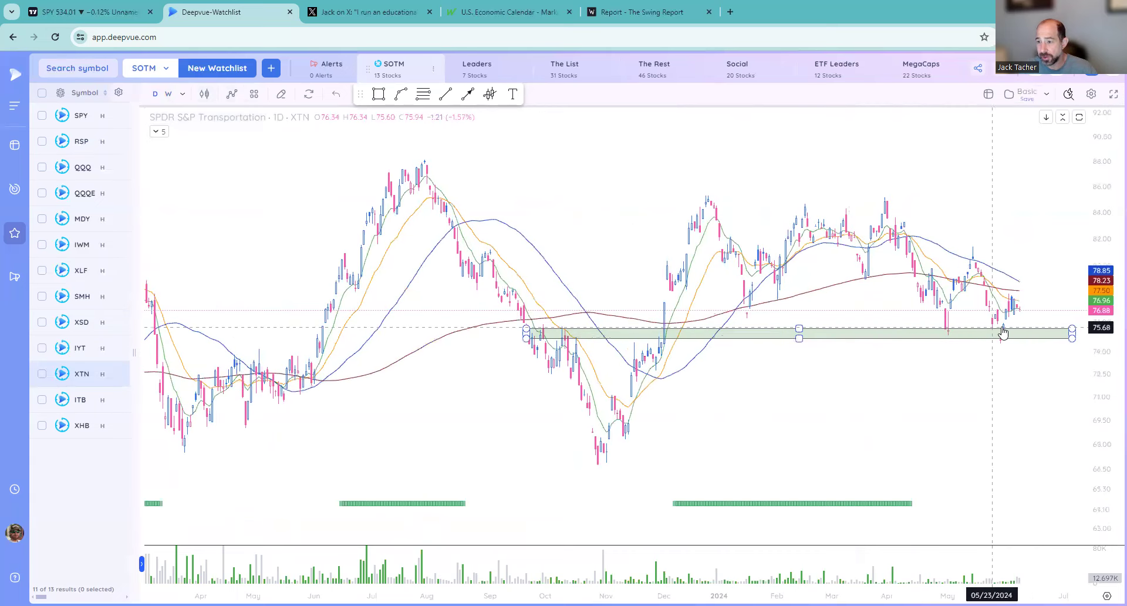
pyautogui.click(1006, 307)
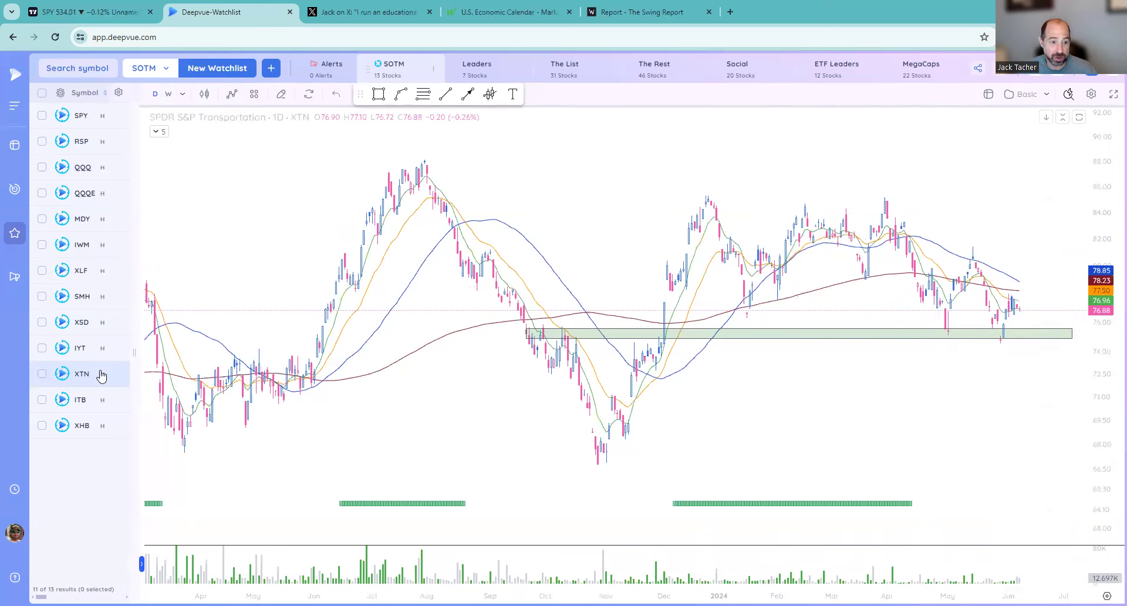
pyautogui.click(89, 399)
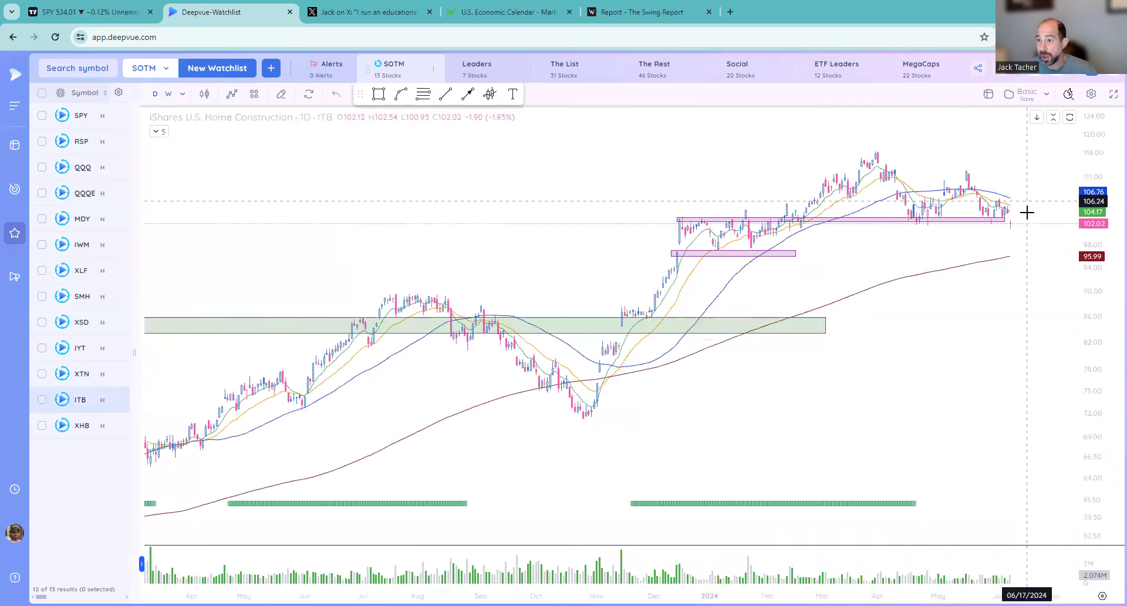
# Step: Extend ITB's upper pink zone to the latest bars, then open the XHB daily chart
pyautogui.click(1006, 218)
pyautogui.moveTo(1005, 219); pyautogui.dragTo(1069, 220)
pyautogui.click(1037, 234)
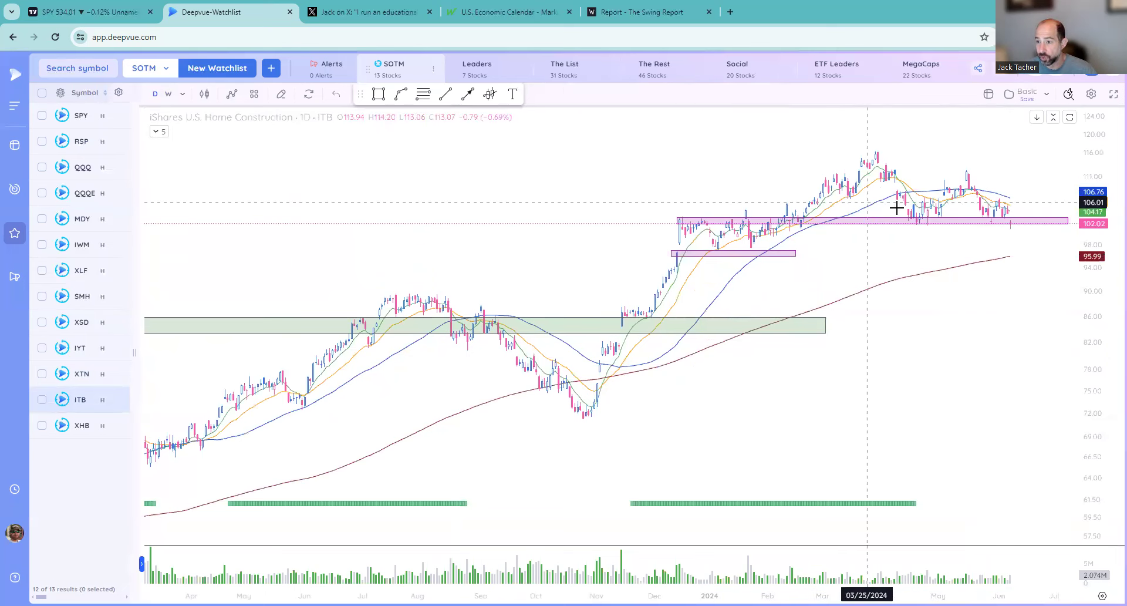
pyautogui.click(963, 223)
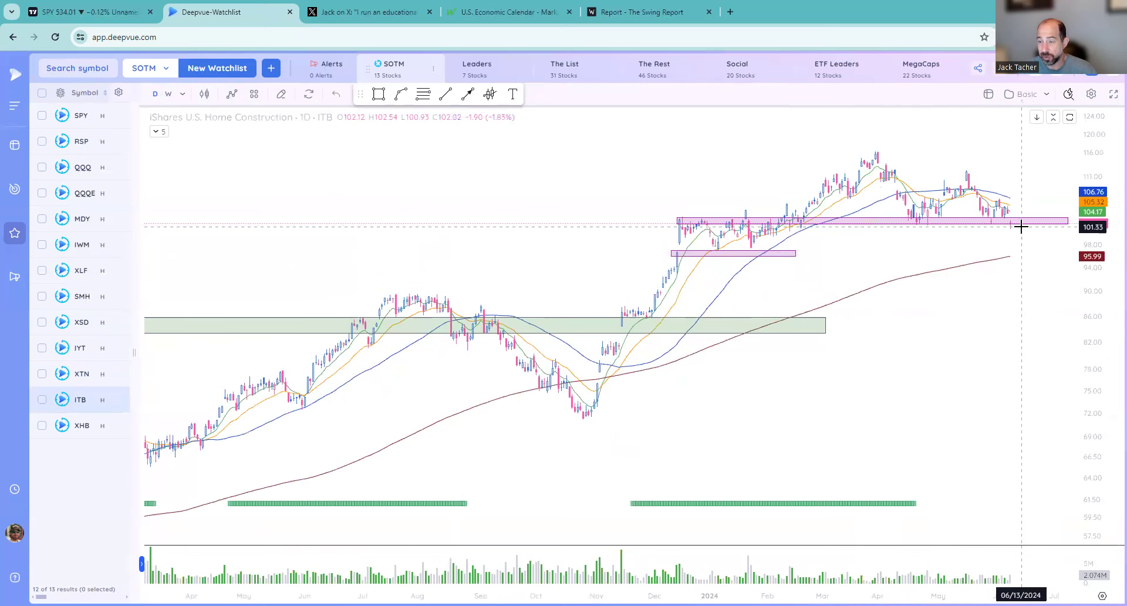
pyautogui.click(973, 276)
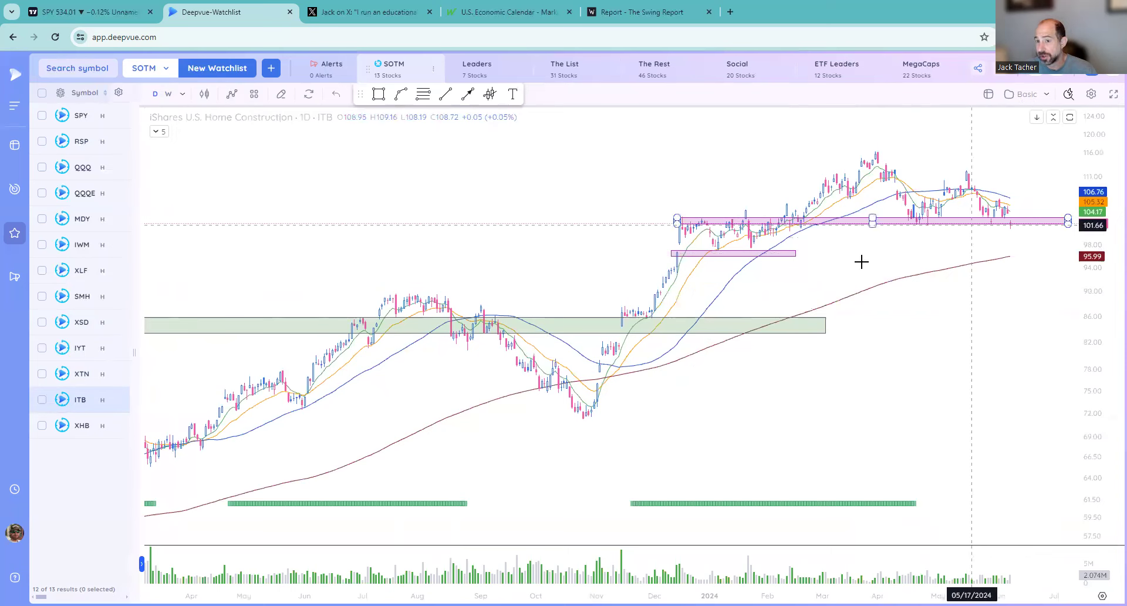
pyautogui.scroll(5, 734, 317)
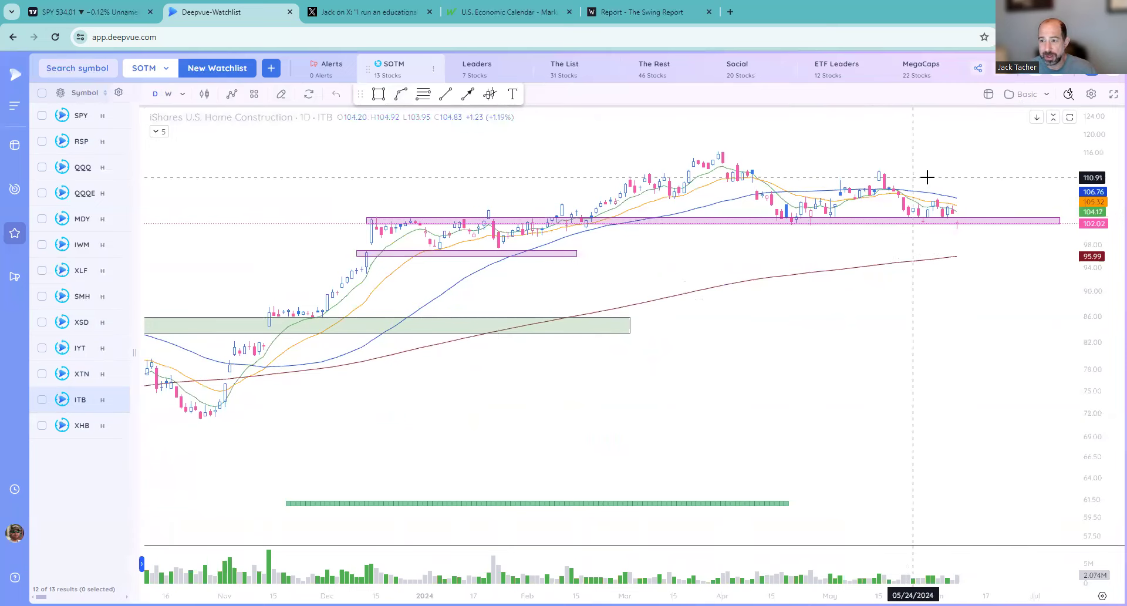
pyautogui.click(83, 428)
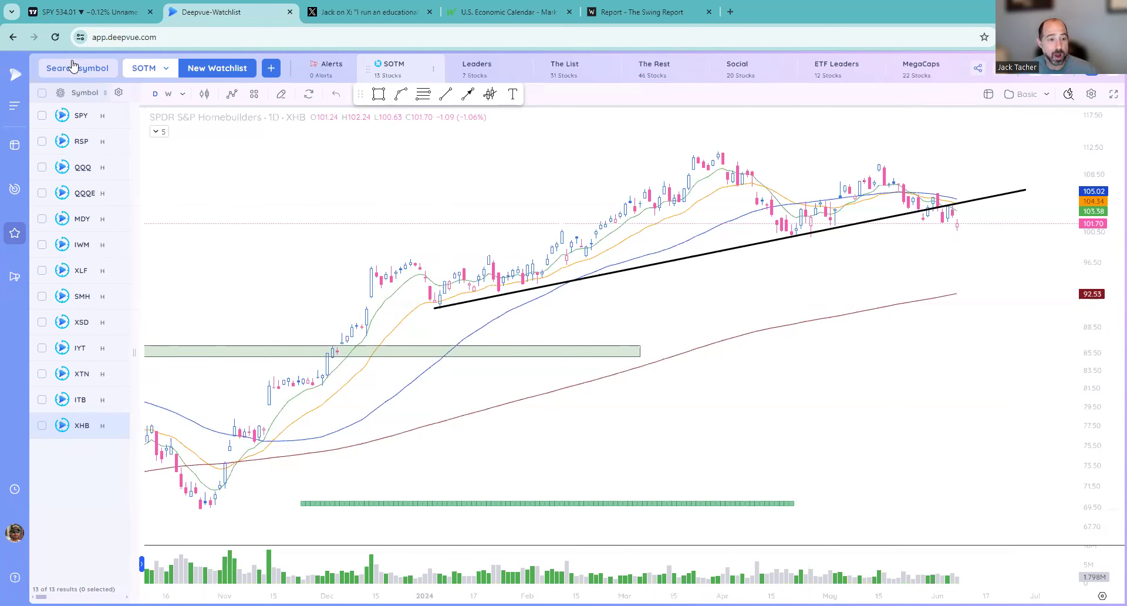
# Step: Return to the SPY daily chart from the SOTM watchlist
pyautogui.click(78, 117)
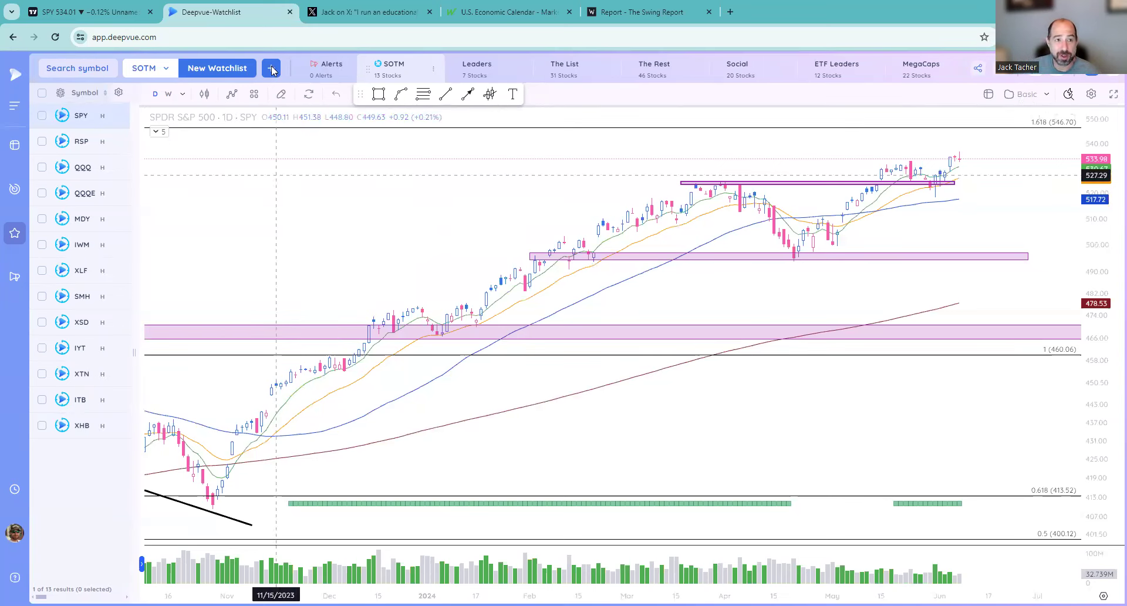
# Step: Switch to the X browser tab with the swing-trading subscriber-group post
pyautogui.click(358, 11)
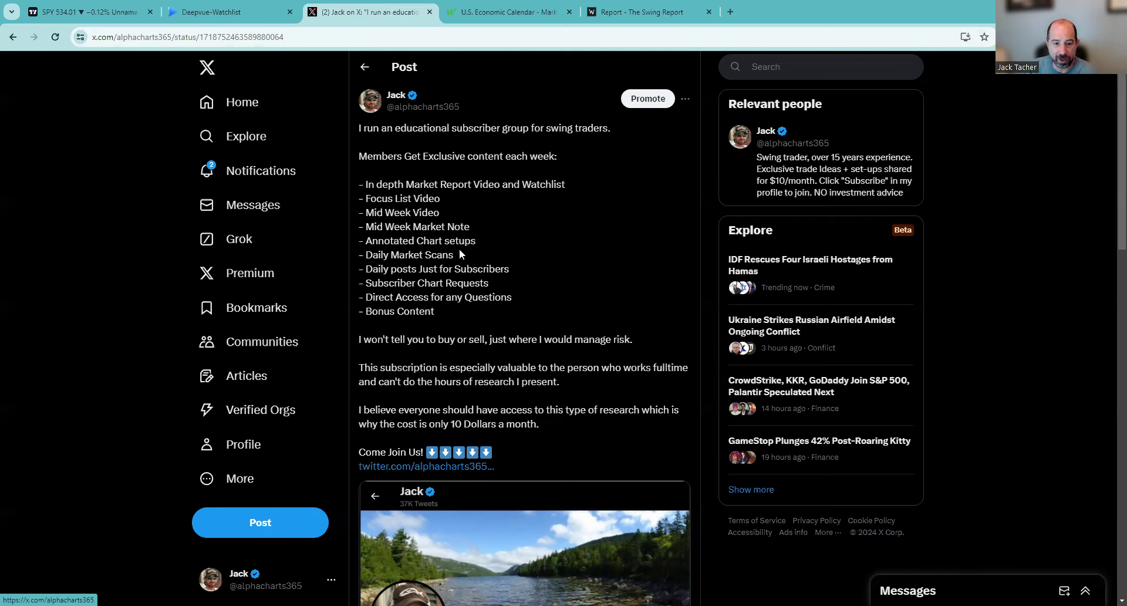
pyautogui.scroll(-2, 469, 222)
pyautogui.scroll(2, 468, 222)
pyautogui.scroll(-2, 495, 270)
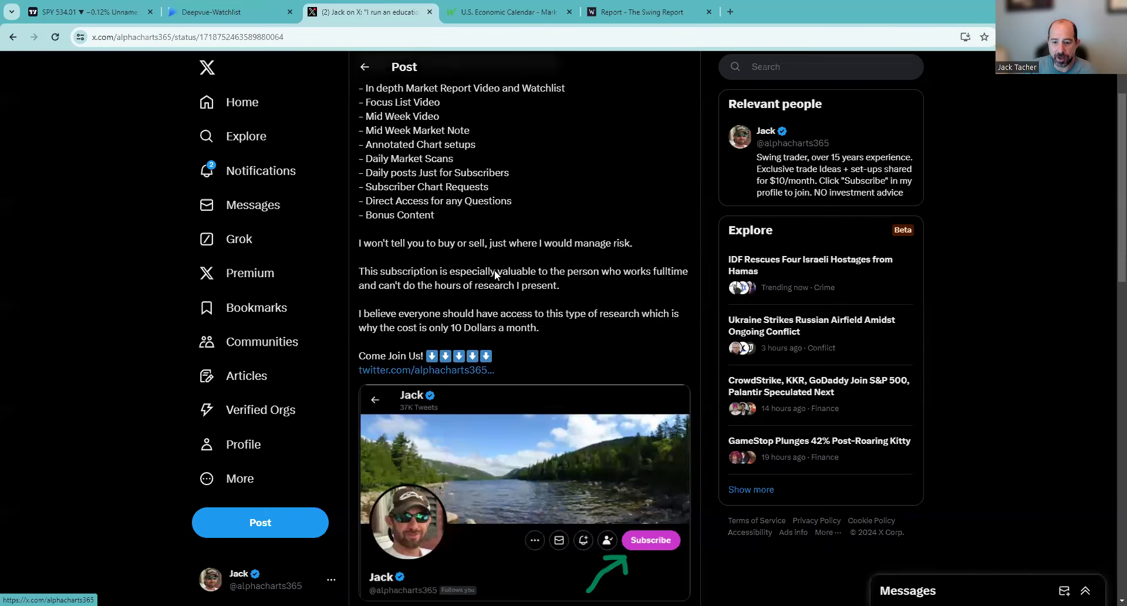
pyautogui.scroll(-2, 562, 320)
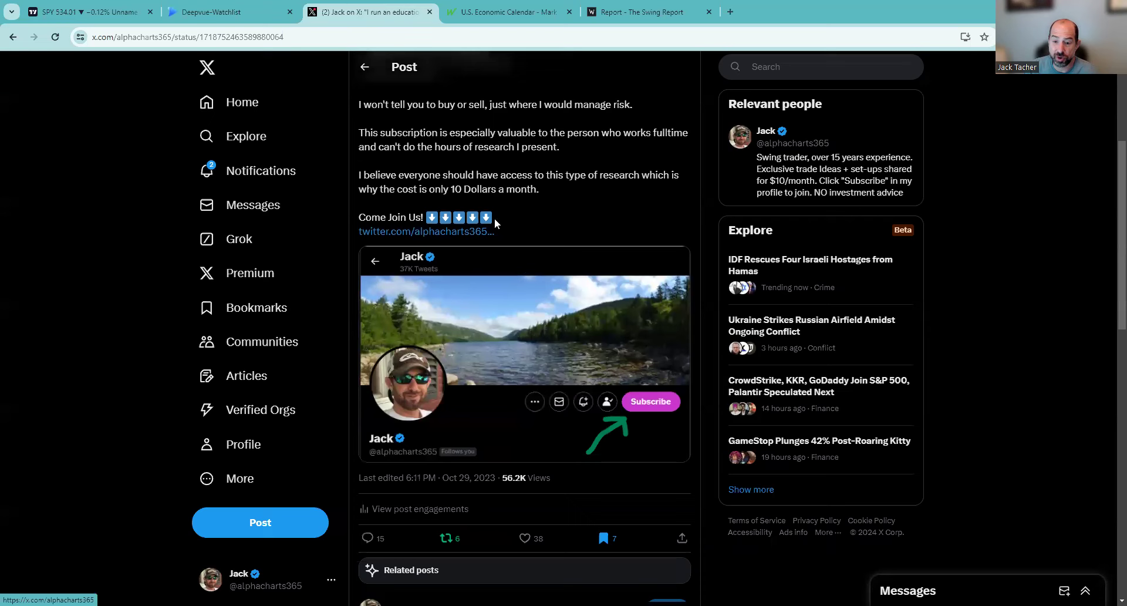